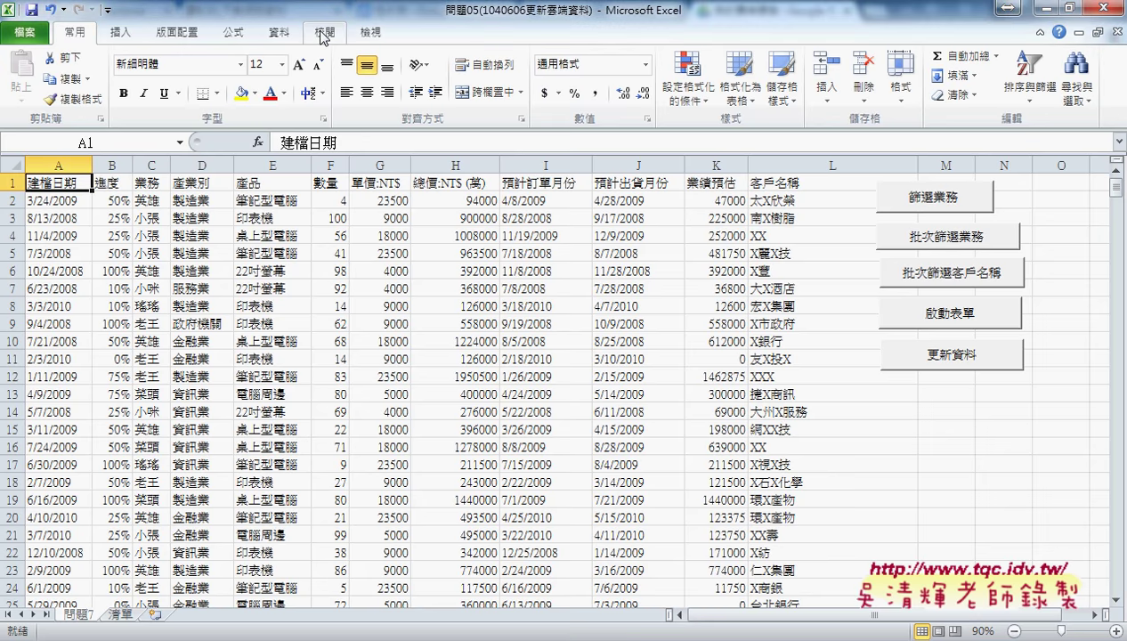
Switch to the 資料 (Data) ribbon tab to reach the external data import commands
{"action": "left_click", "coordinate": [288, 39]}
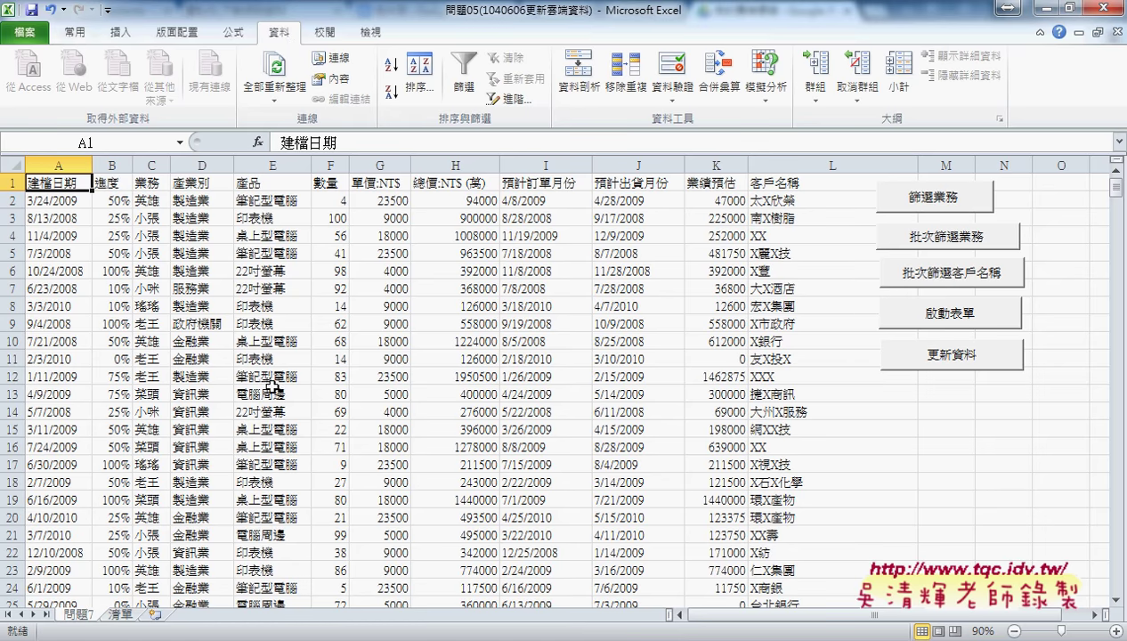
Add a new blank worksheet 工作表1 and bring up the Data tab's web import commands
{"action": "left_click", "coordinate": [157, 614]}
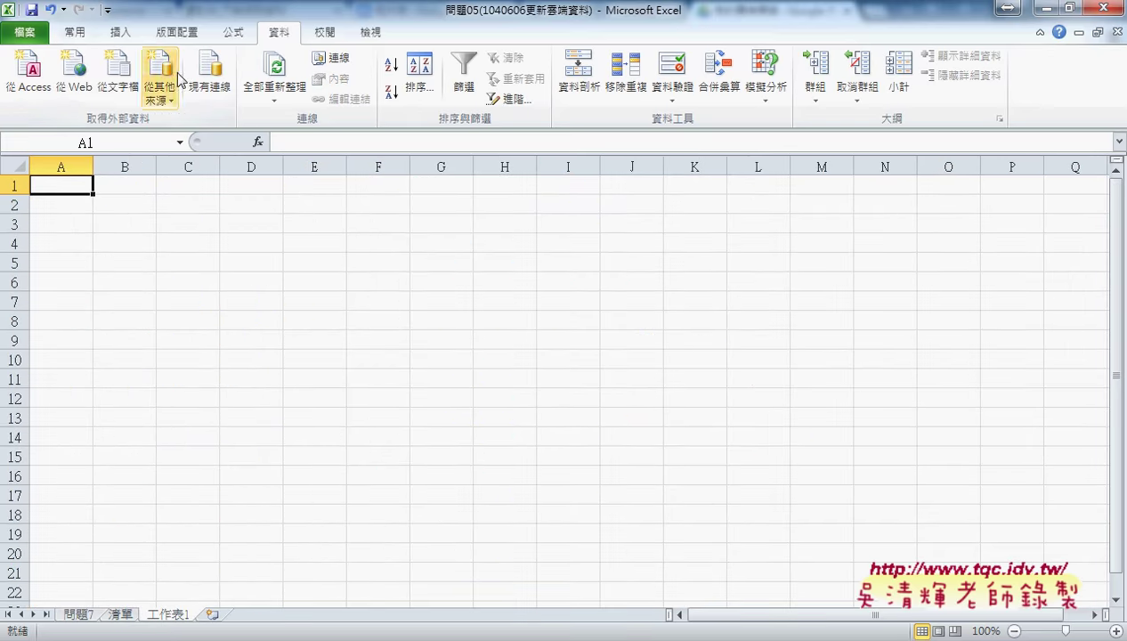
{"action": "left_click", "coordinate": [128, 90]}
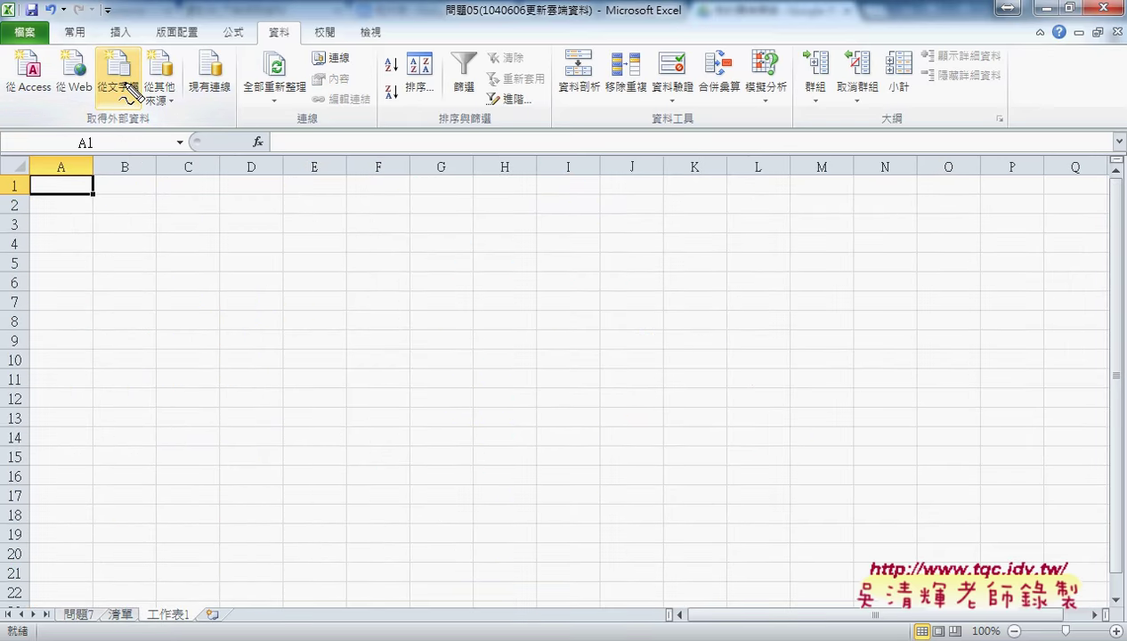
{"action": "left_click_drag", "start_coordinate": [75, 48], "coordinate": [92, 115]}
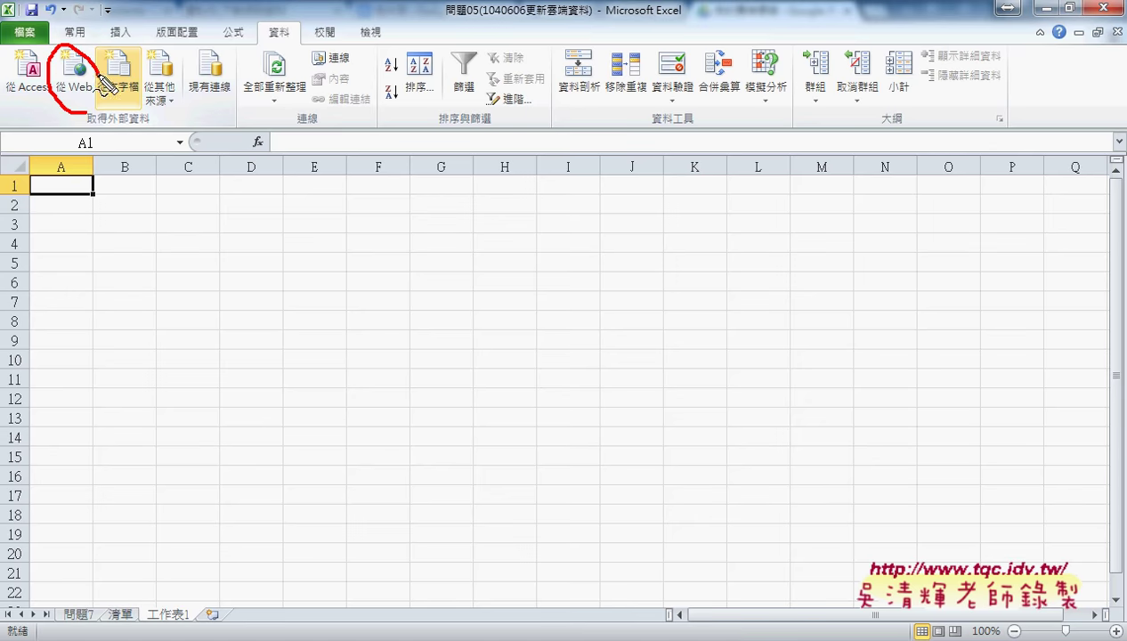
{"action": "mouse_move", "coordinate": [301, 56]}
{"action": "left_mouse_down"}
{"action": "mouse_move", "coordinate": [258, 41]}
{"action": "mouse_move", "coordinate": [96, 57]}
{"action": "mouse_move", "coordinate": [130, 52]}
{"action": "left_mouse_up"}
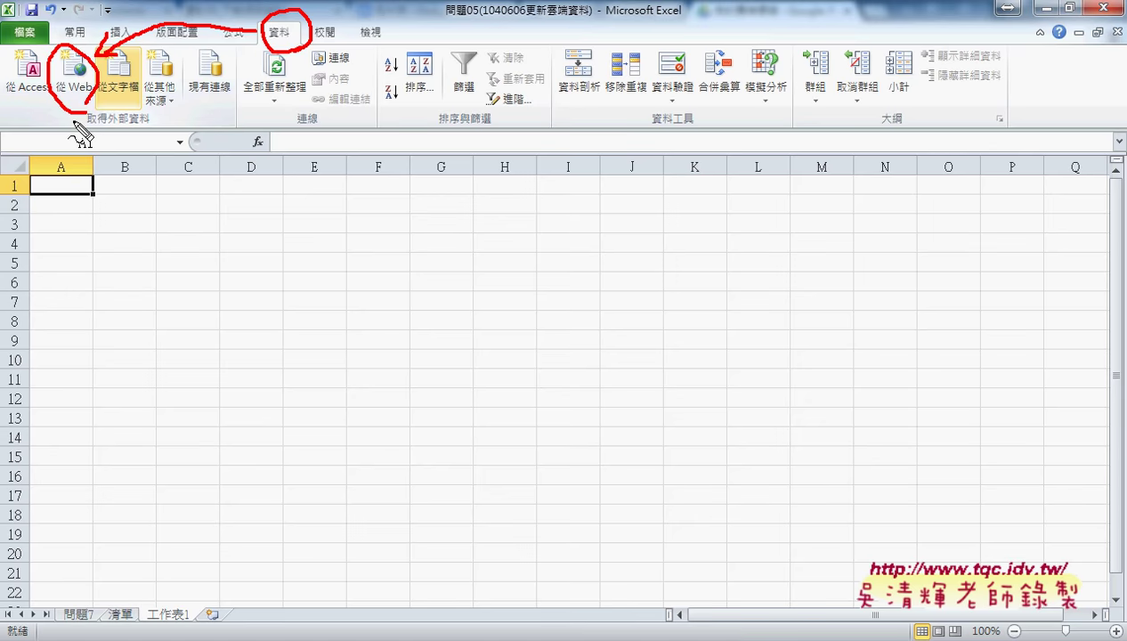
{"action": "key", "text": "Escape"}
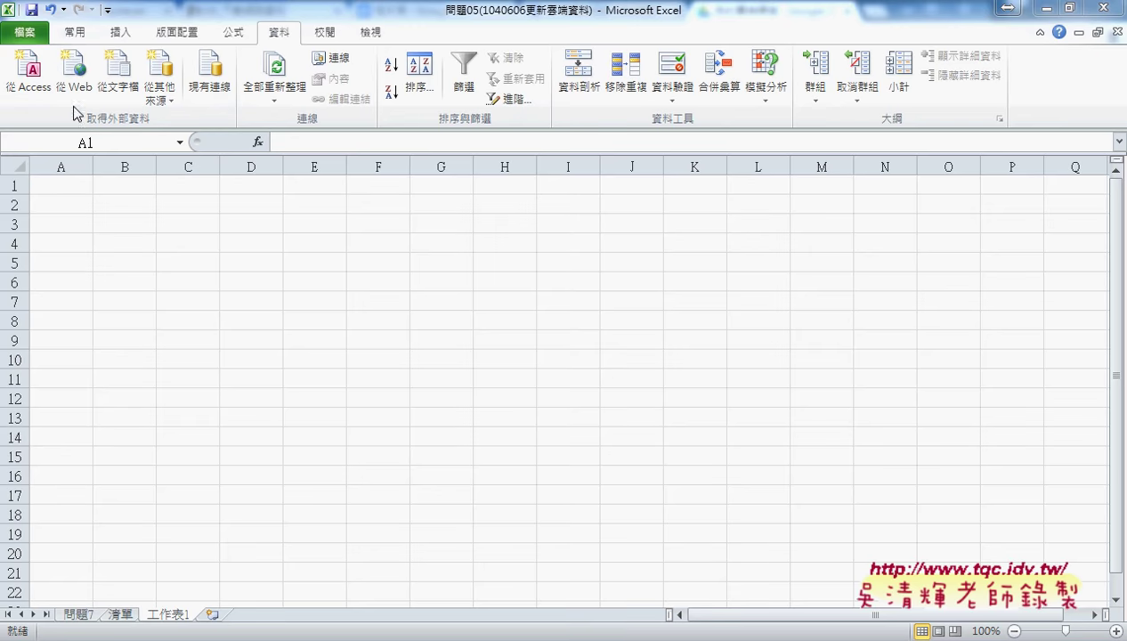
Start a 從Web query and enlarge the New Web Query window toward the top-left
{"action": "left_click", "coordinate": [96, 83]}
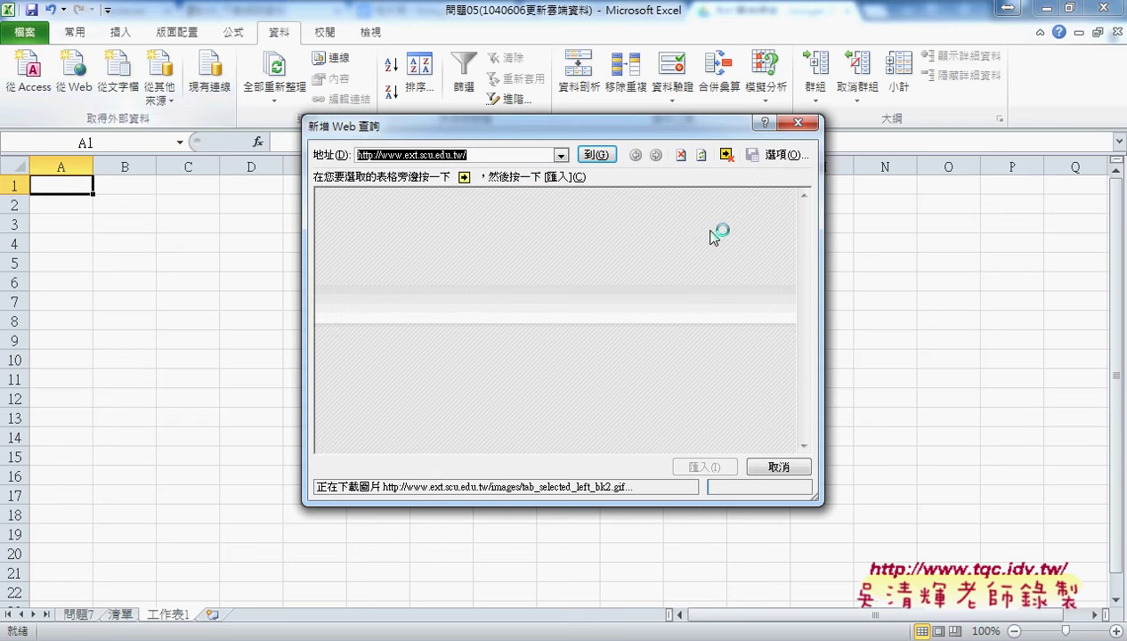
{"action": "mouse_move", "coordinate": [600, 131]}
{"action": "left_mouse_down"}
{"action": "mouse_move", "coordinate": [450, 80]}
{"action": "mouse_move", "coordinate": [402, 79]}
{"action": "left_mouse_up"}
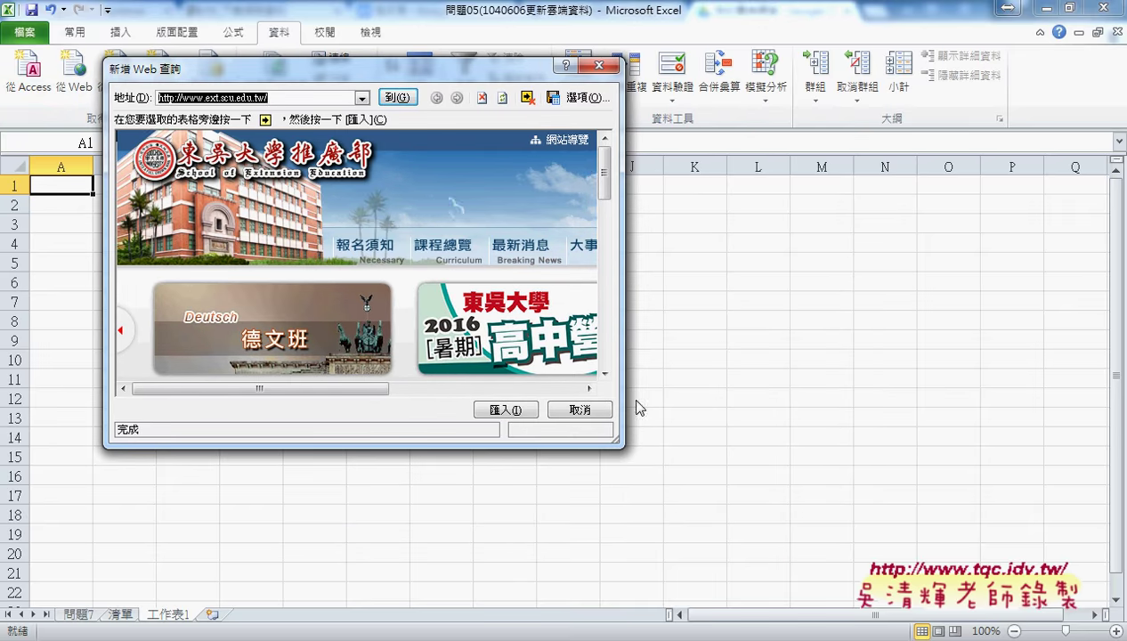
{"action": "left_click_drag", "start_coordinate": [621, 445], "coordinate": [1063, 605]}
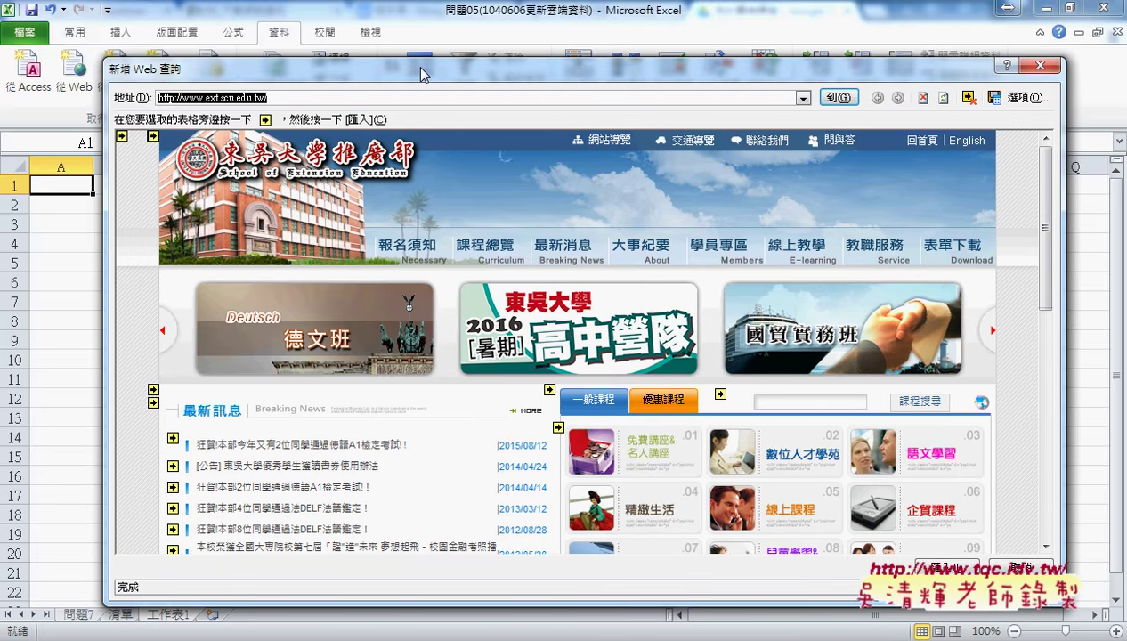
{"action": "left_click_drag", "start_coordinate": [415, 65], "coordinate": [407, 37]}
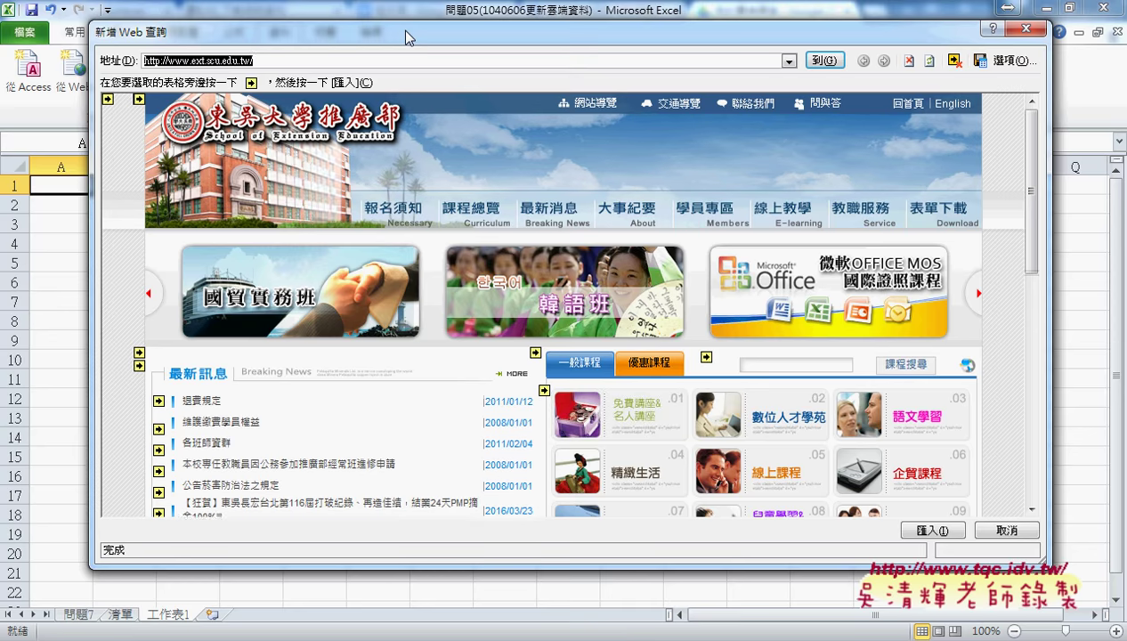
Load the 課程總覽 course list page (class_01.aspx) and scroll through its course table
{"action": "left_click", "coordinate": [487, 221]}
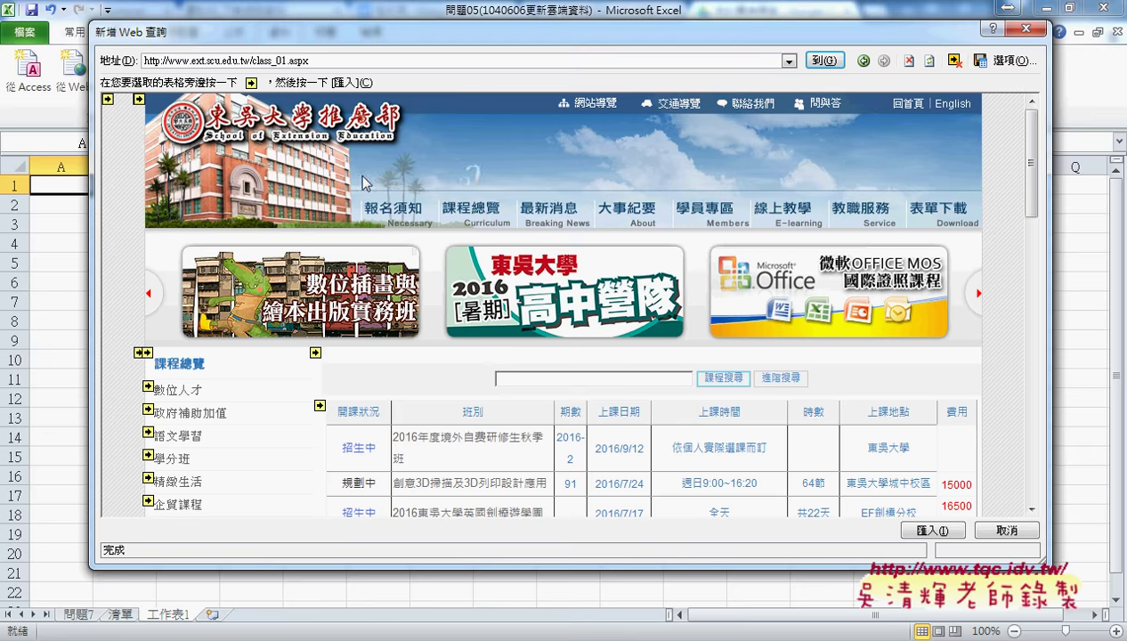
{"action": "scroll", "coordinate": [647, 303], "scroll_direction": "down", "scroll_amount": 3}
{"action": "scroll", "coordinate": [647, 303], "scroll_direction": "down", "scroll_amount": 1}
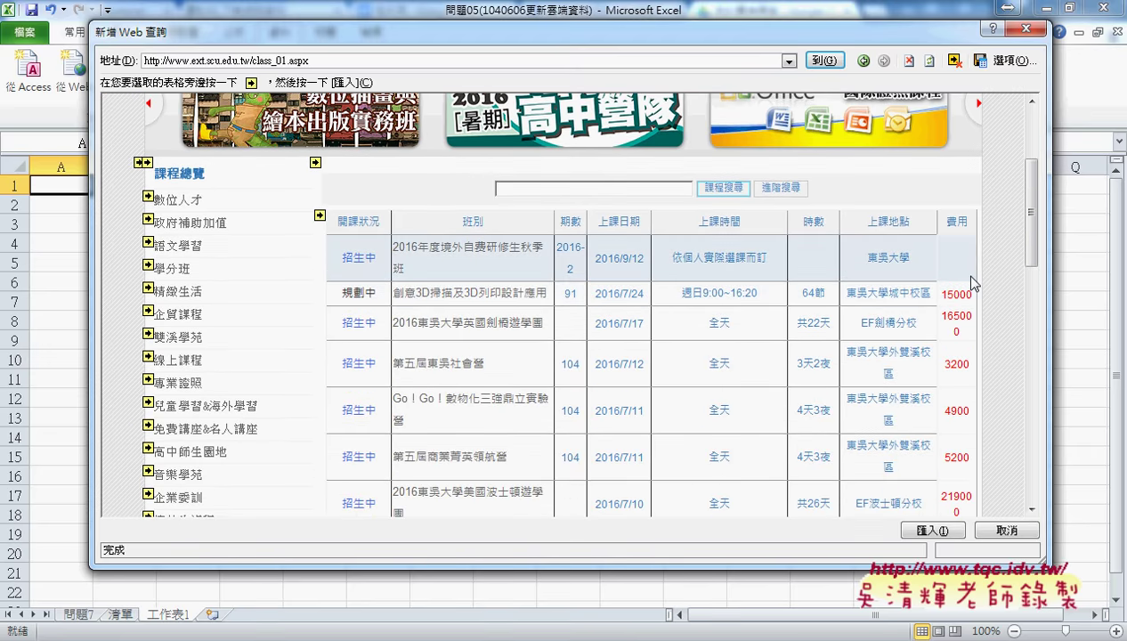
{"action": "scroll", "coordinate": [772, 271], "scroll_direction": "up", "scroll_amount": 1}
{"action": "scroll", "coordinate": [772, 271], "scroll_direction": "up", "scroll_amount": 3}
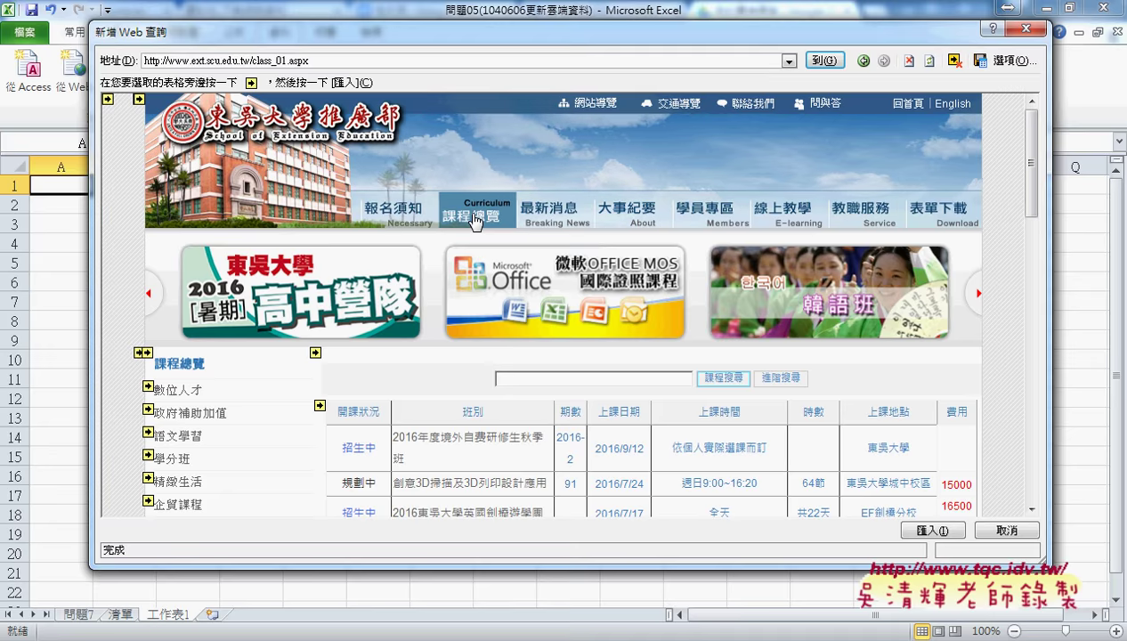
{"action": "scroll", "coordinate": [475, 221], "scroll_direction": "down", "scroll_amount": 1}
{"action": "scroll", "coordinate": [475, 222], "scroll_direction": "down", "scroll_amount": 3}
{"action": "scroll", "coordinate": [476, 220], "scroll_direction": "down", "scroll_amount": 2}
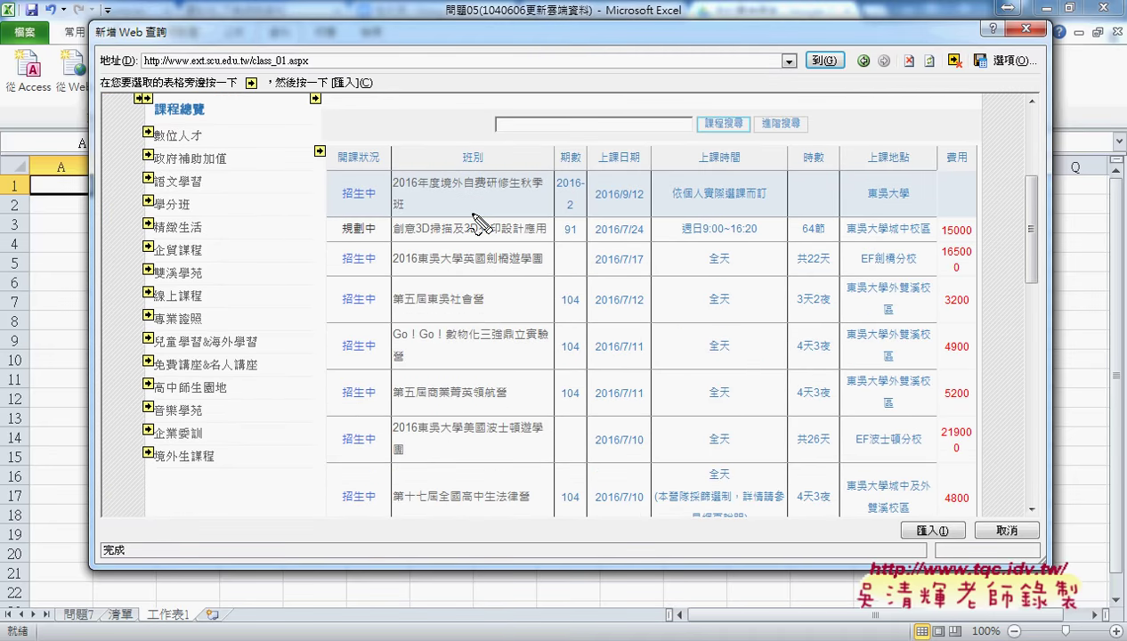
{"action": "left_click_drag", "start_coordinate": [312, 173], "coordinate": [341, 183]}
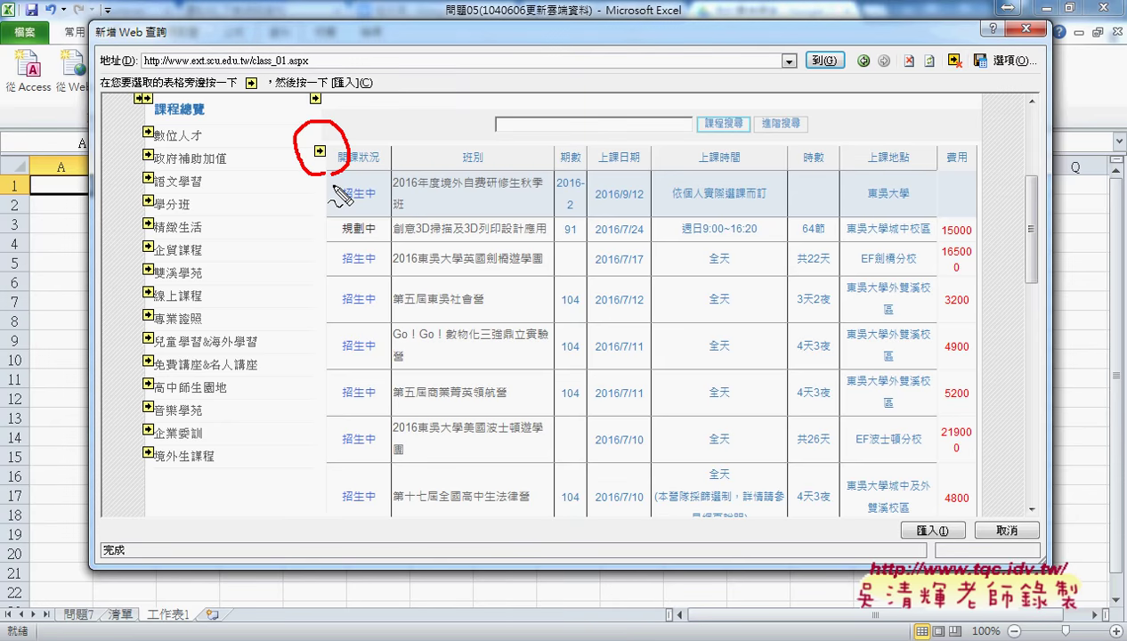
Mark the course listing table with the green check as the table to import
{"action": "key", "text": "Escape"}
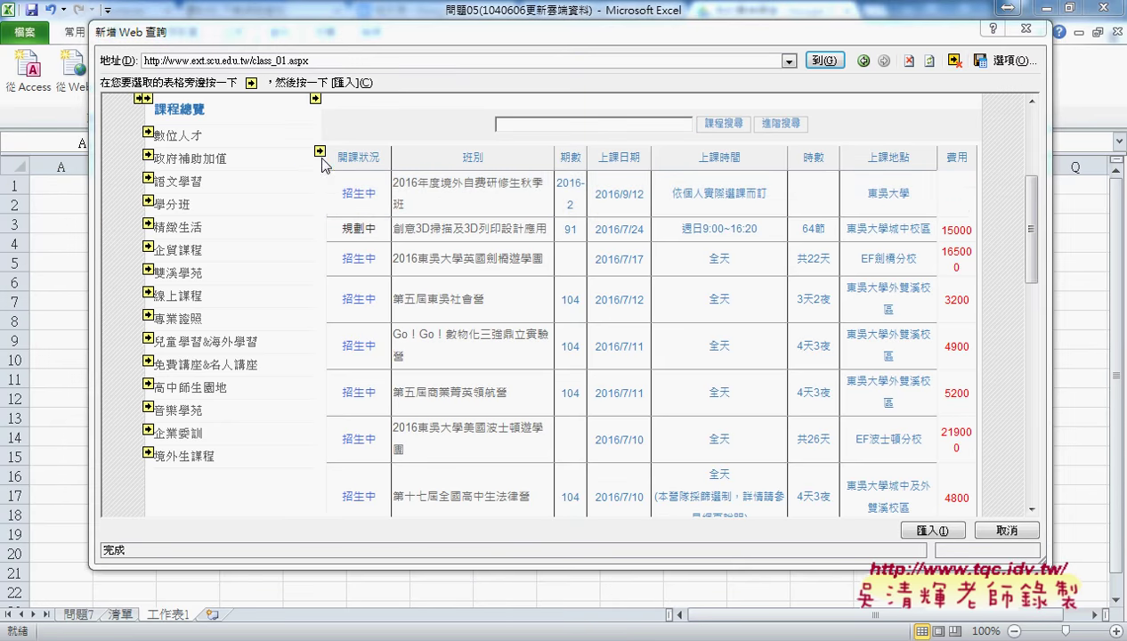
{"action": "left_click", "coordinate": [320, 152]}
{"action": "scroll", "coordinate": [385, 219], "scroll_direction": "up", "scroll_amount": 3}
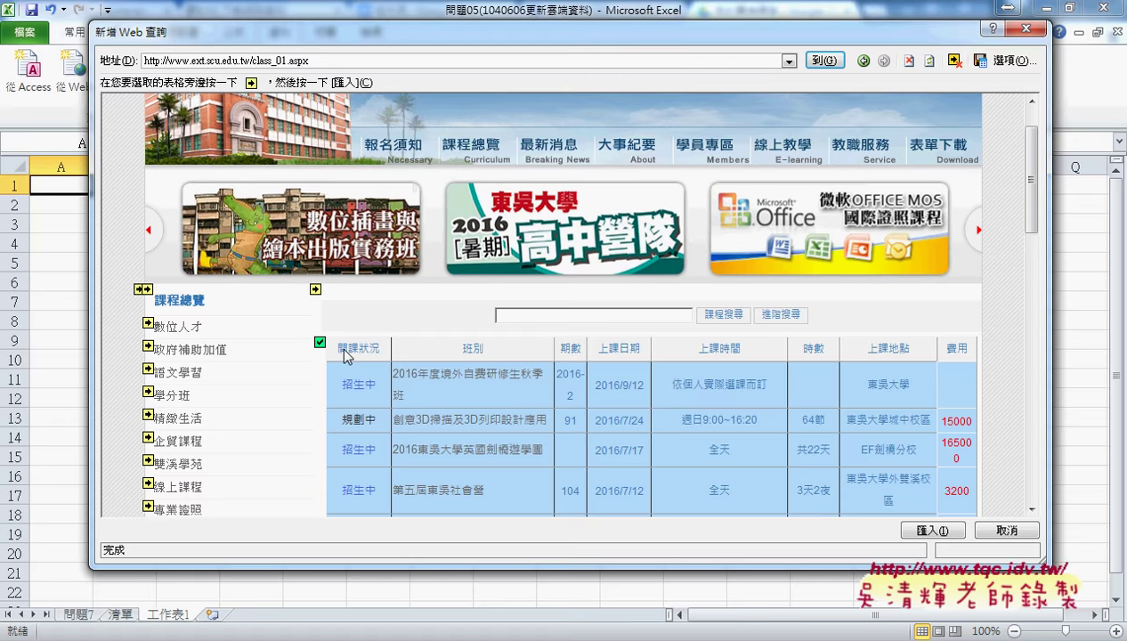
{"action": "scroll", "coordinate": [348, 329], "scroll_direction": "down", "scroll_amount": 3}
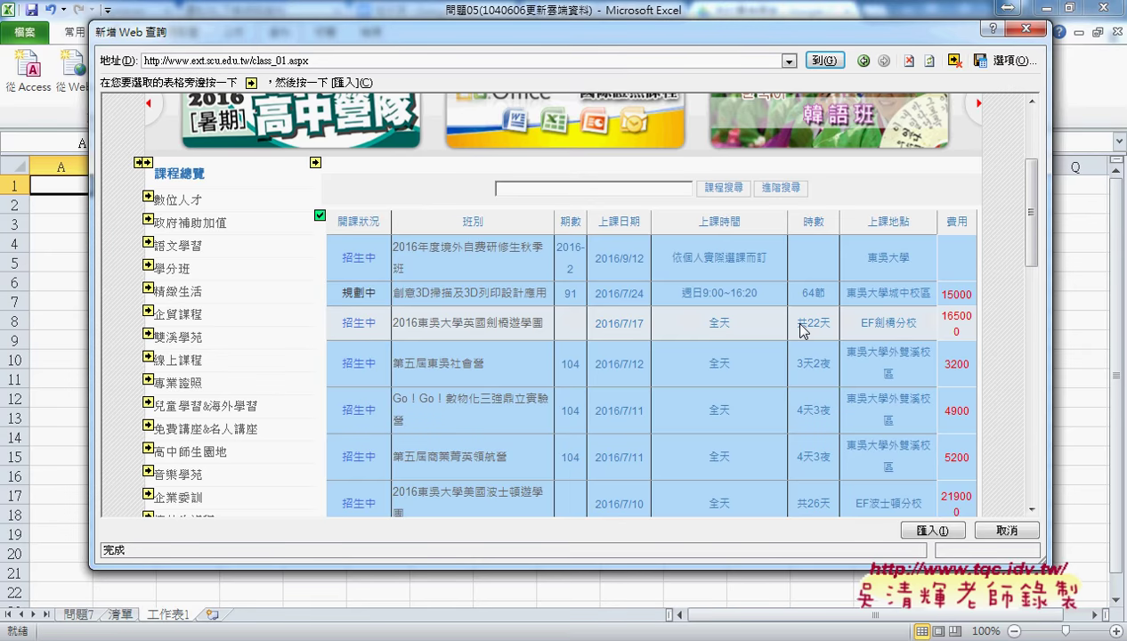
Import the marked table with the destination set to the existing worksheet at =$A$1
{"action": "left_click", "coordinate": [926, 530]}
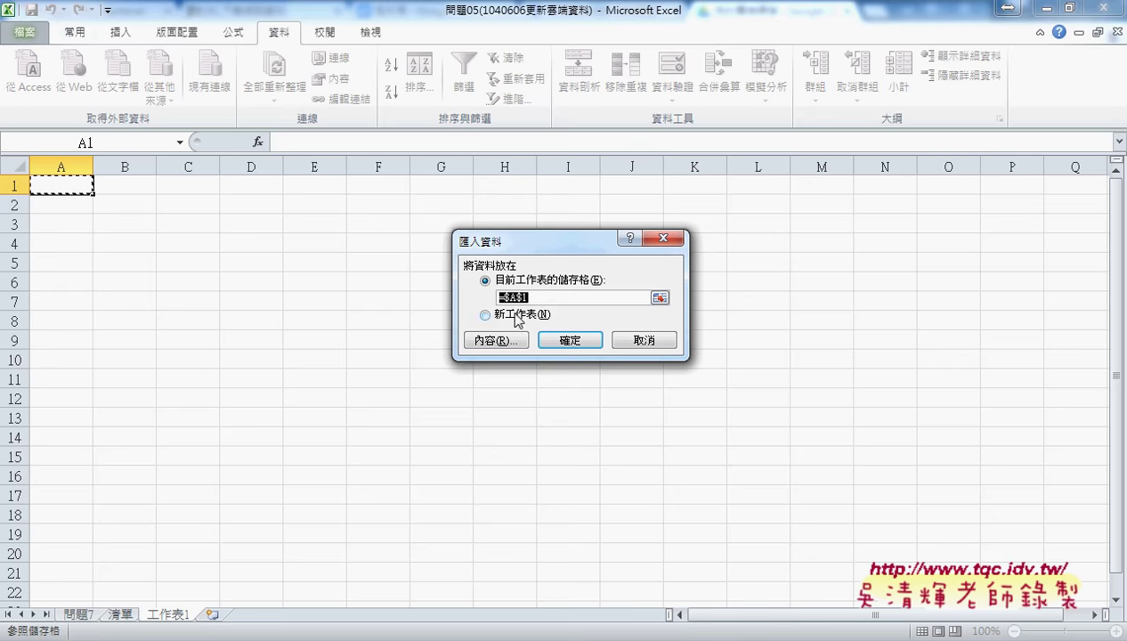
{"action": "left_click", "coordinate": [514, 316]}
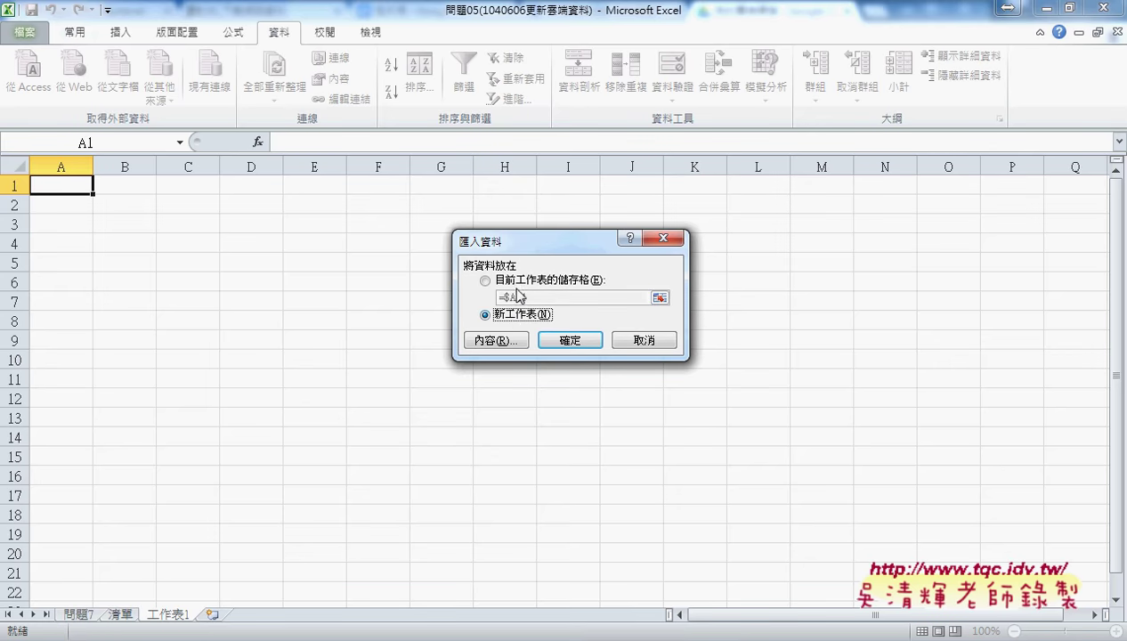
{"action": "left_click", "coordinate": [517, 283]}
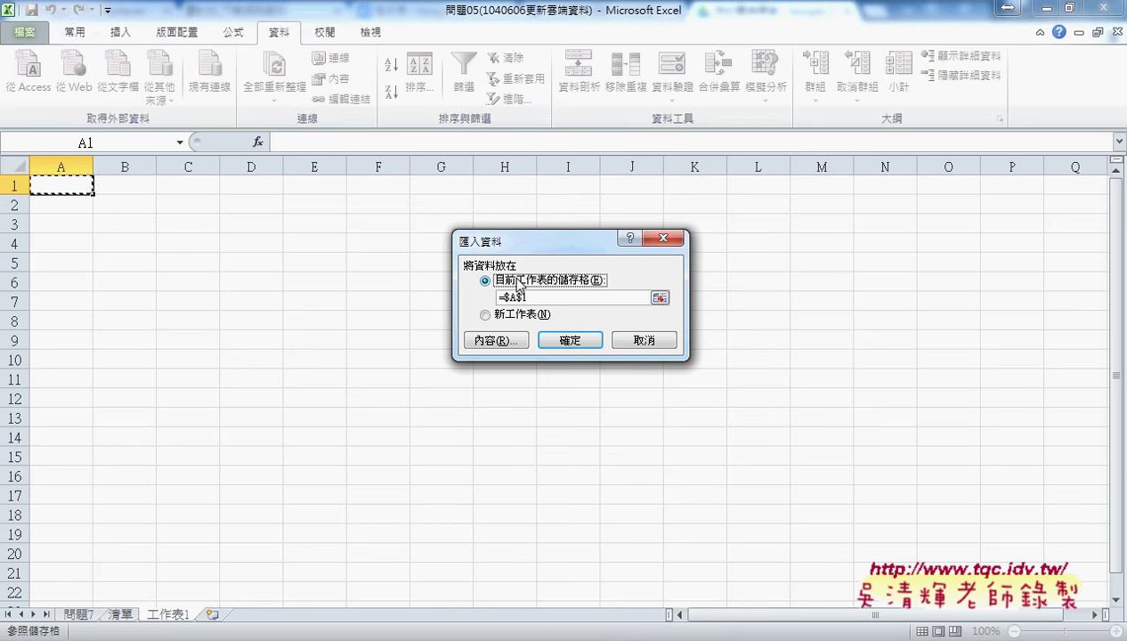
Review the class_01 external data range properties, leave 自動套用格式 on, and confirm
{"action": "left_click", "coordinate": [501, 343]}
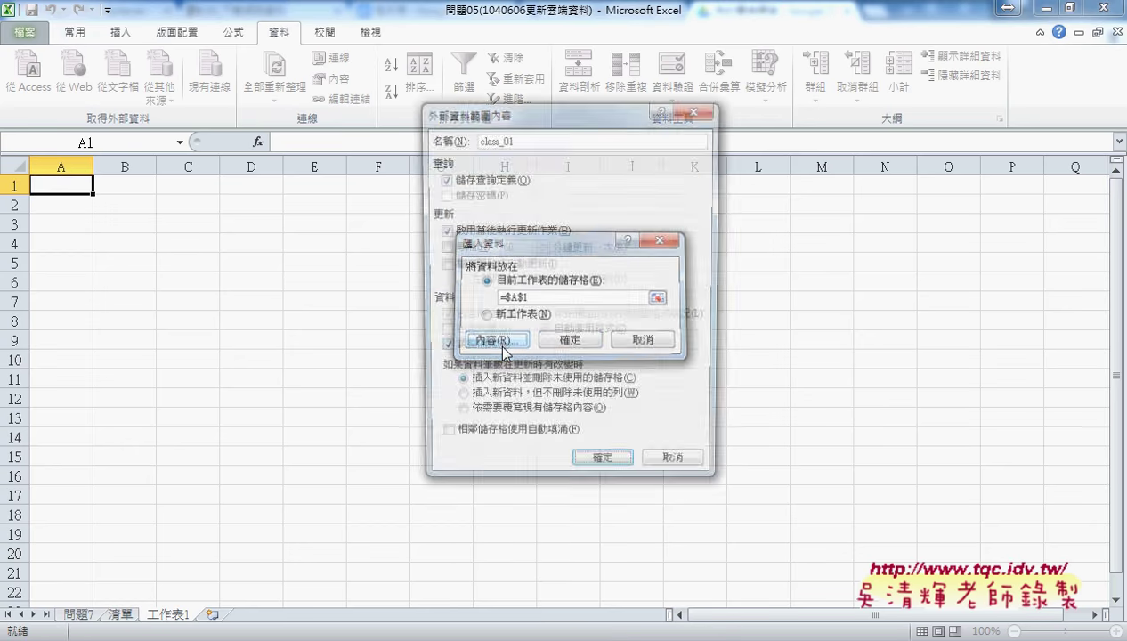
{"action": "left_click_drag", "start_coordinate": [555, 123], "coordinate": [676, 98]}
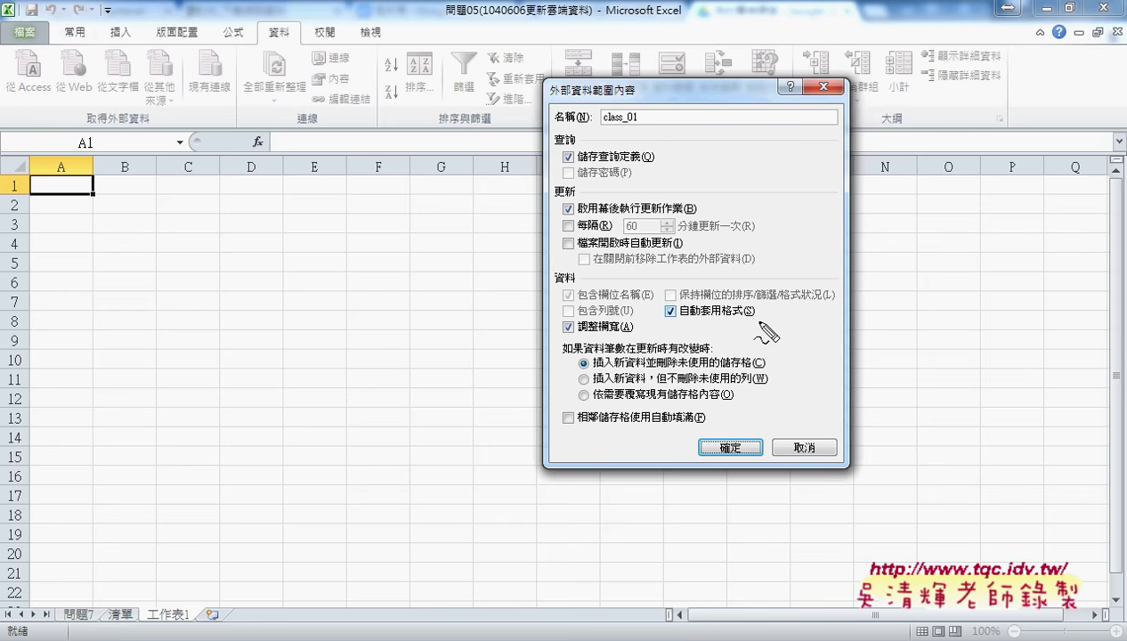
{"action": "mouse_move", "coordinate": [756, 321]}
{"action": "left_mouse_down"}
{"action": "mouse_move", "coordinate": [753, 307]}
{"action": "mouse_move", "coordinate": [757, 325]}
{"action": "left_mouse_up"}
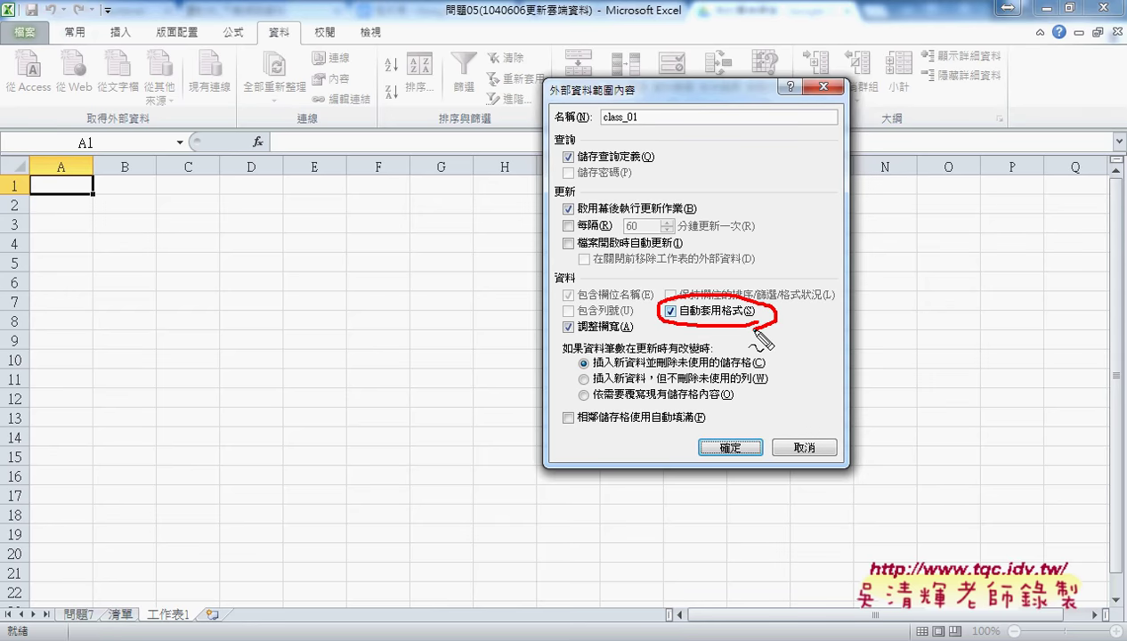
{"action": "key", "text": "Escape"}
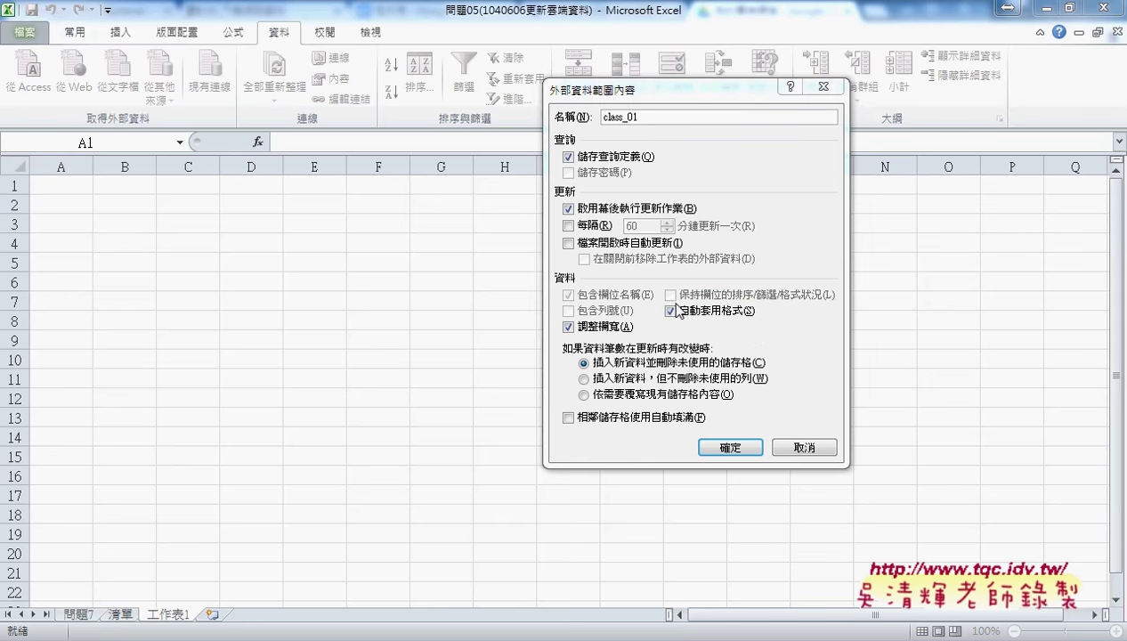
{"action": "left_click", "coordinate": [670, 310]}
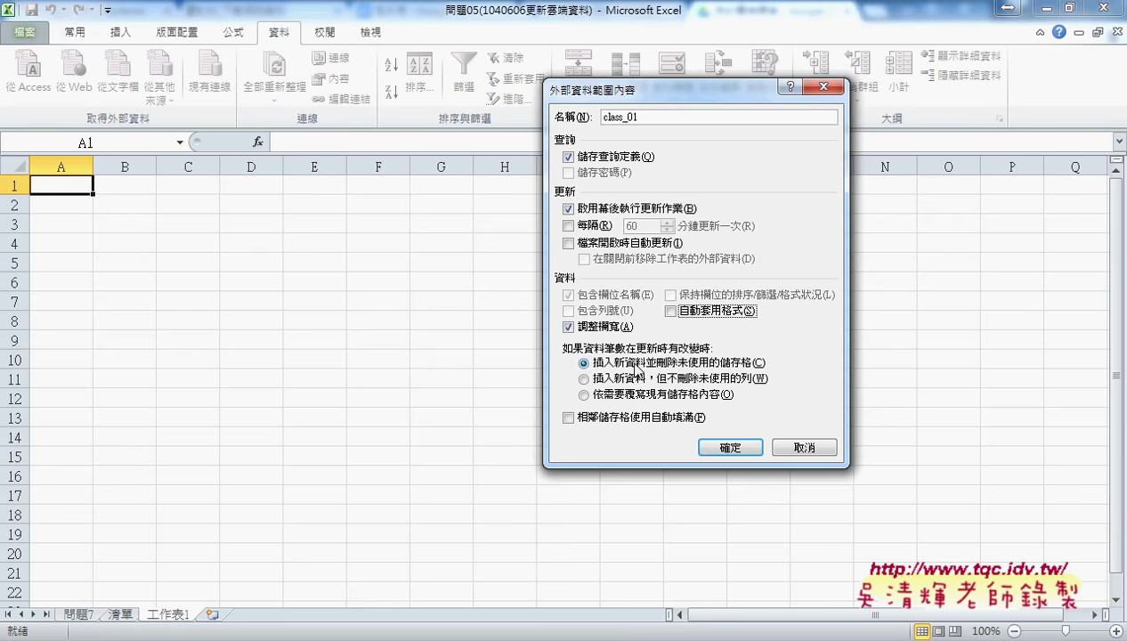
{"action": "left_click", "coordinate": [677, 311]}
{"action": "left_click", "coordinate": [726, 446]}
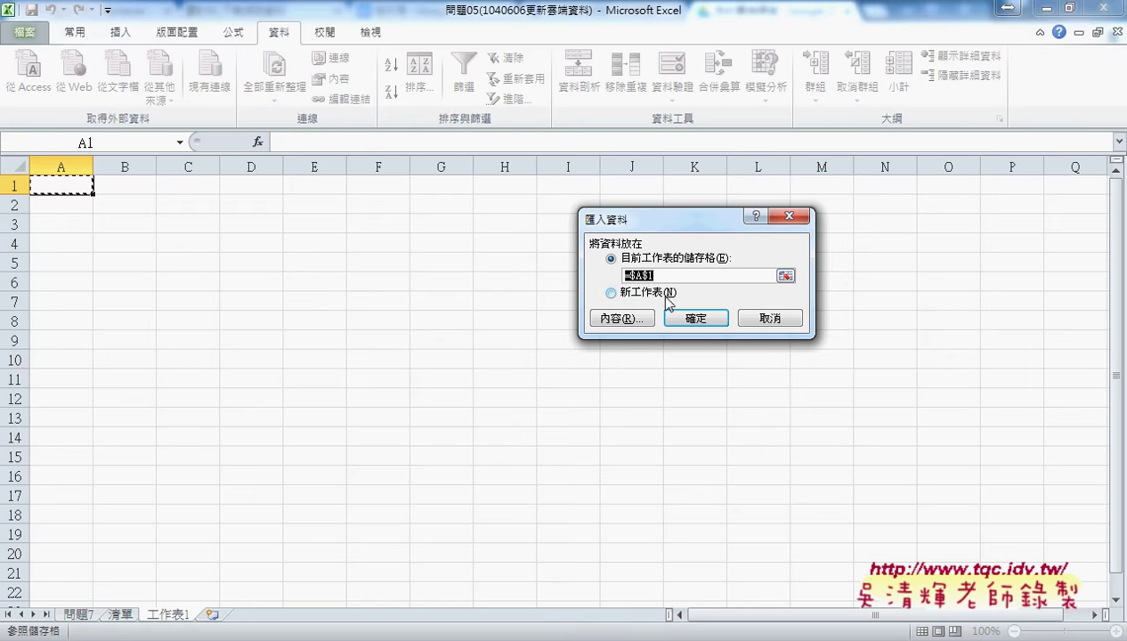
Confirm the import so the course list fills 工作表1 starting at A1
{"action": "left_click", "coordinate": [715, 322]}
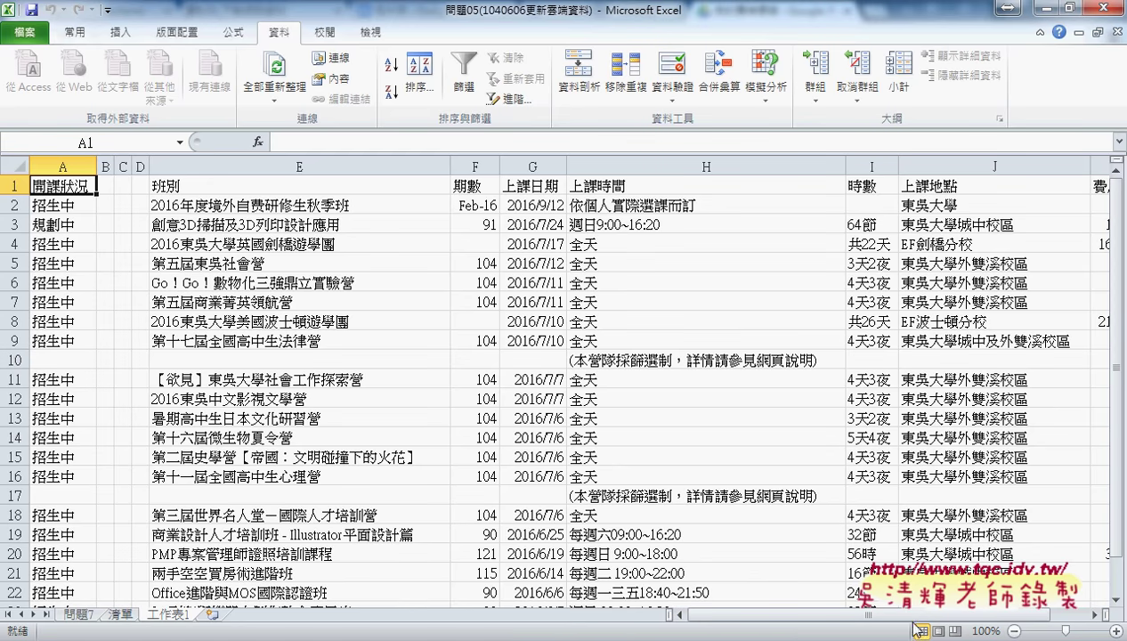
{"action": "left_click", "coordinate": [1097, 614]}
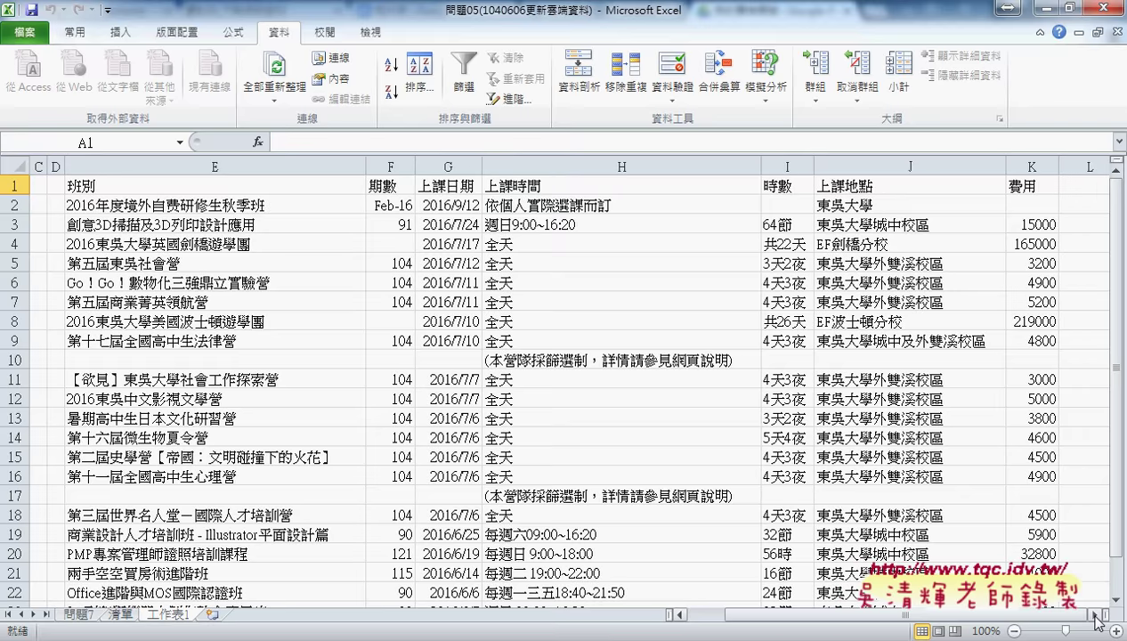
{"action": "left_click_drag", "start_coordinate": [903, 614], "coordinate": [783, 614]}
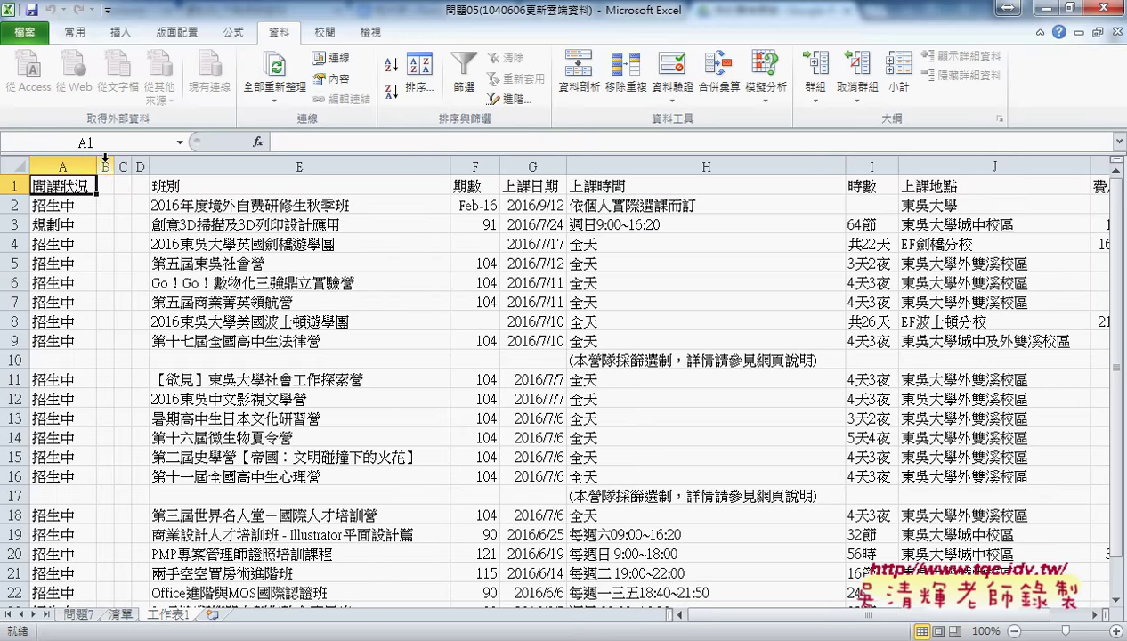
Delete the empty columns B through D and select the table columns A through H
{"action": "left_click_drag", "start_coordinate": [105, 158], "coordinate": [143, 158]}
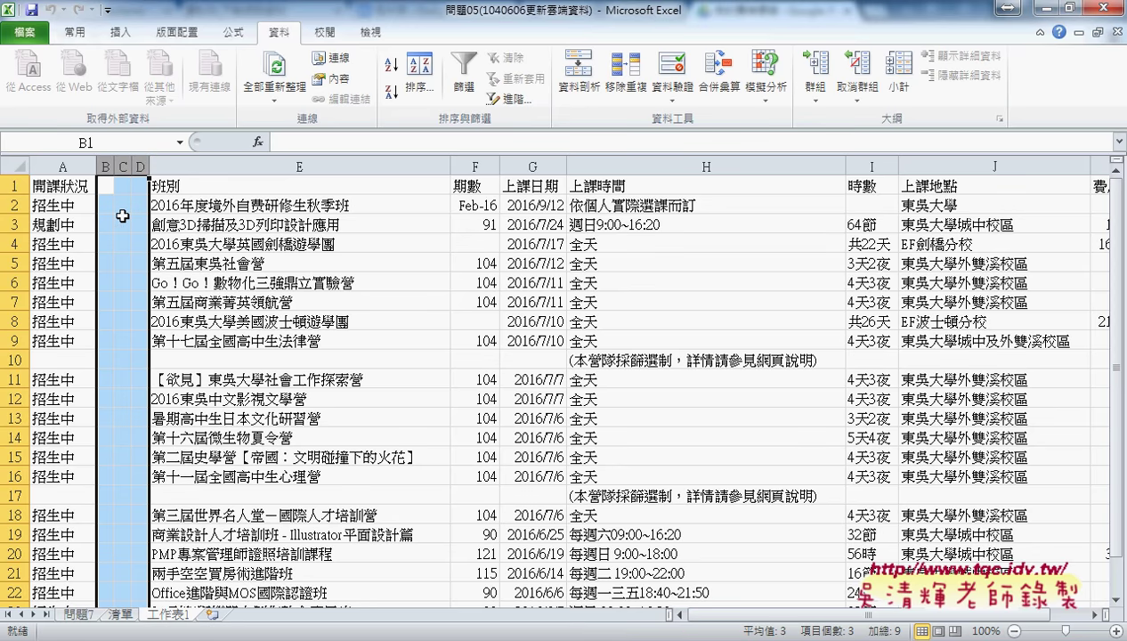
{"action": "left_click_drag", "start_coordinate": [105, 161], "coordinate": [136, 161]}
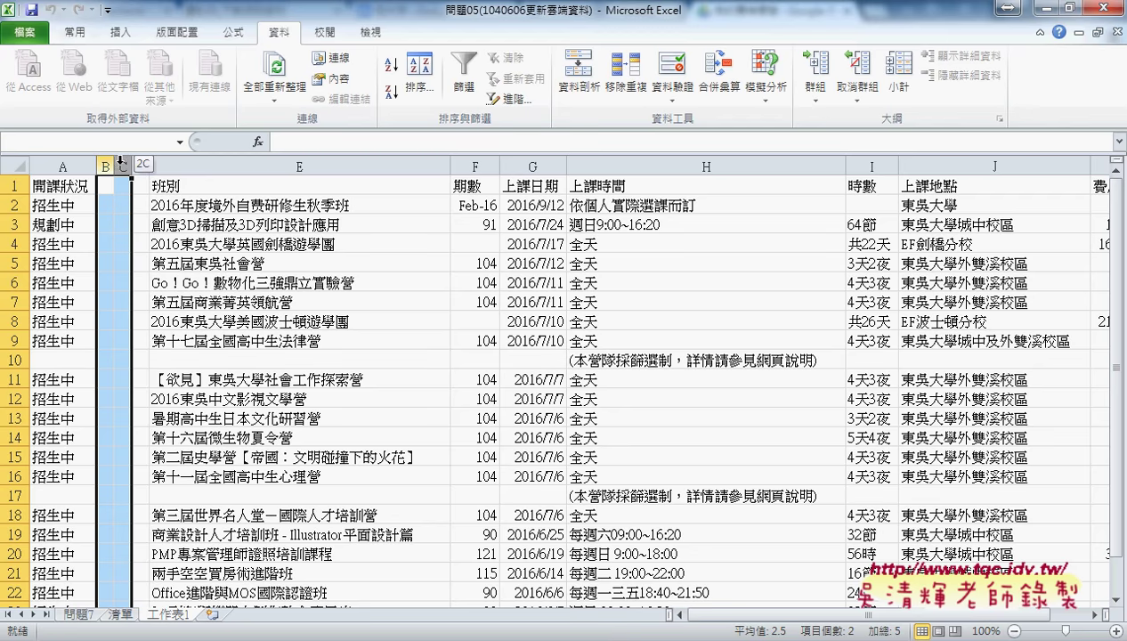
{"action": "right_click", "coordinate": [117, 229]}
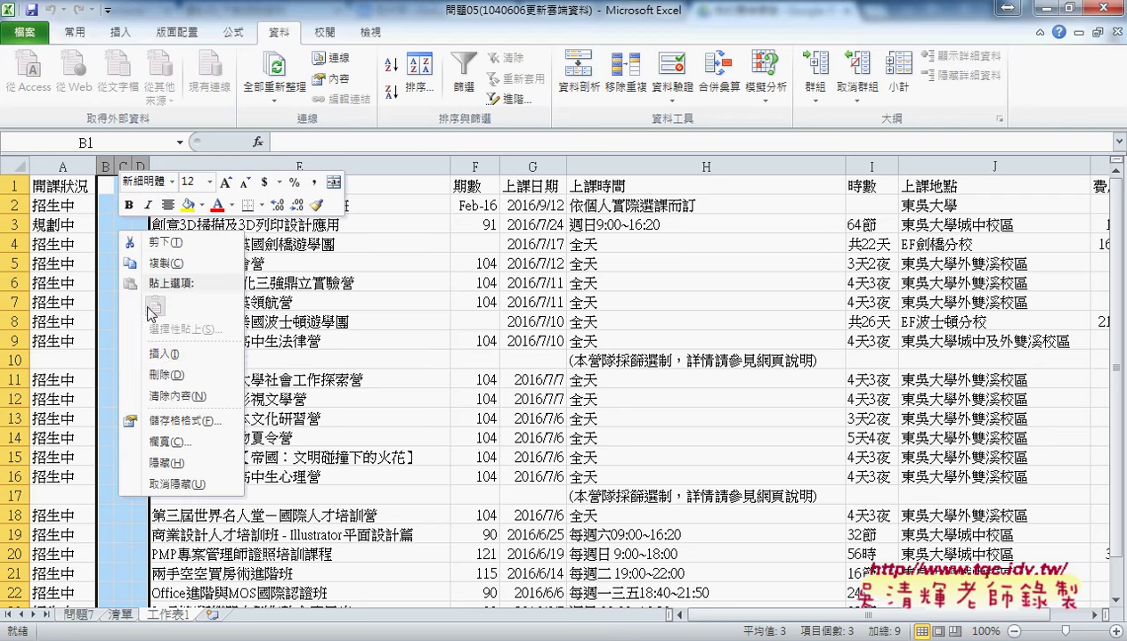
{"action": "left_click", "coordinate": [167, 375]}
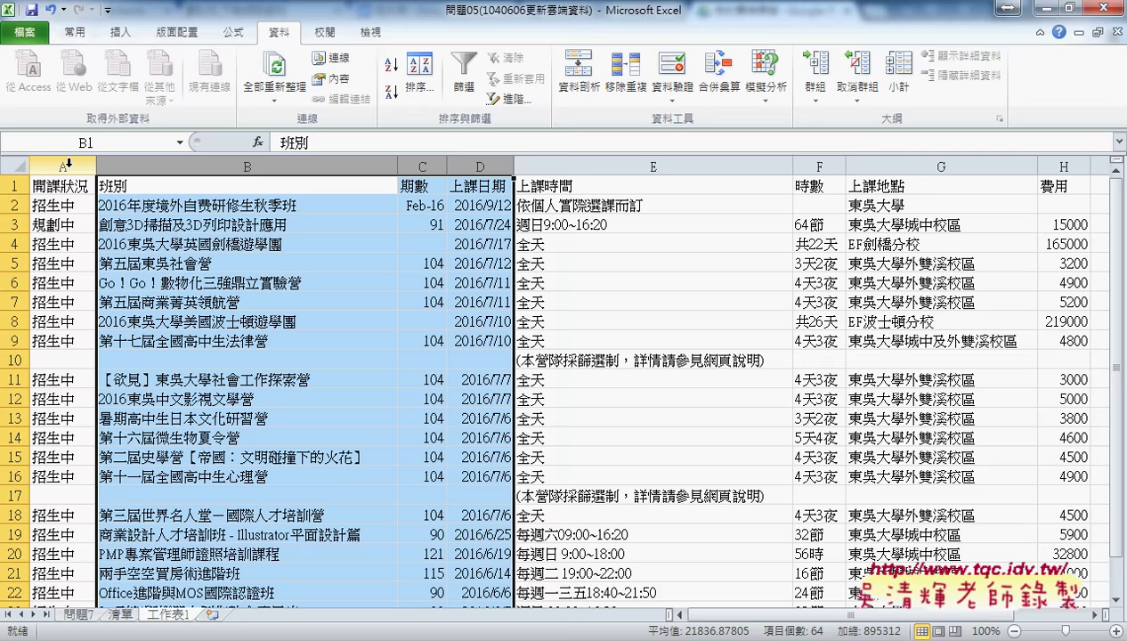
{"action": "left_click_drag", "start_coordinate": [68, 162], "coordinate": [1078, 156]}
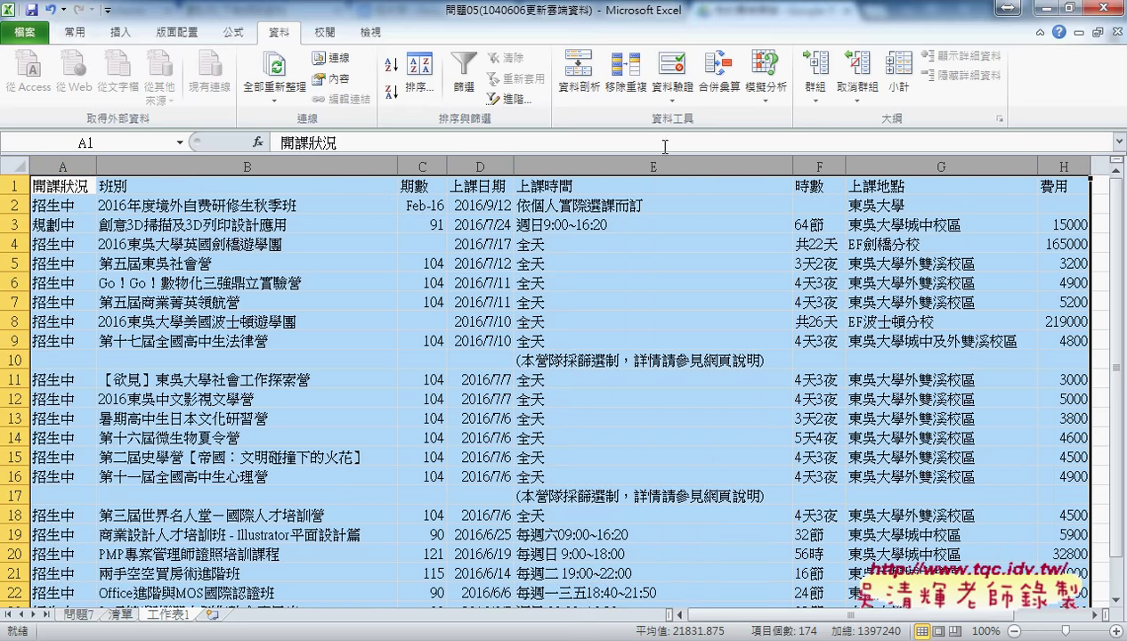
Apply 格式 > 自動調整欄寬 to columns A–H and select header row A1:H1
{"action": "left_click", "coordinate": [73, 35]}
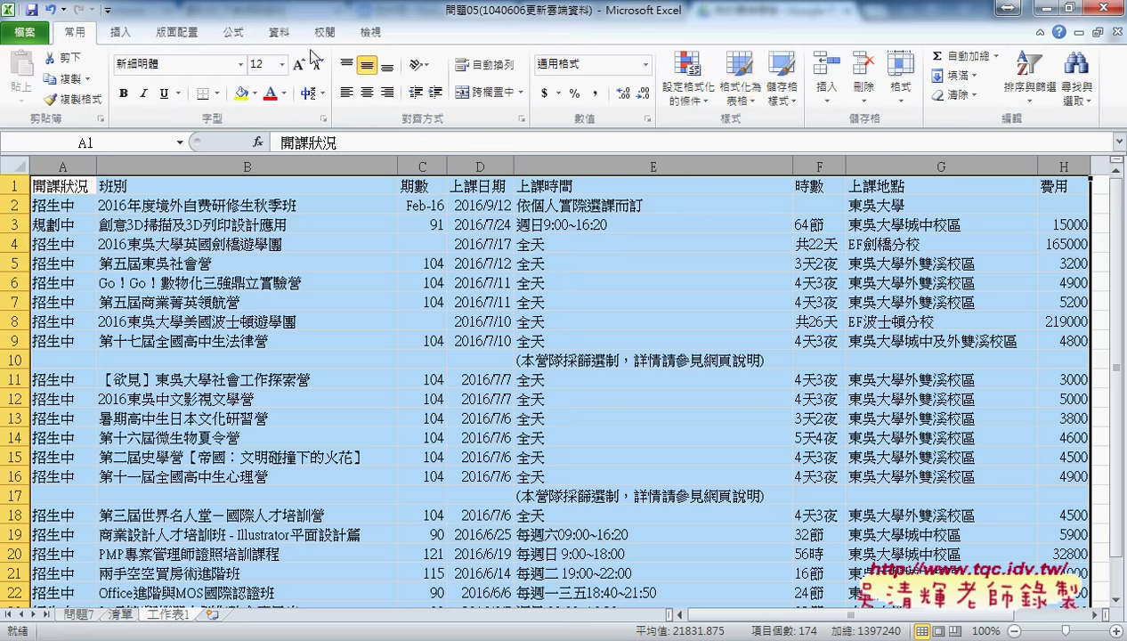
{"action": "left_click", "coordinate": [901, 84]}
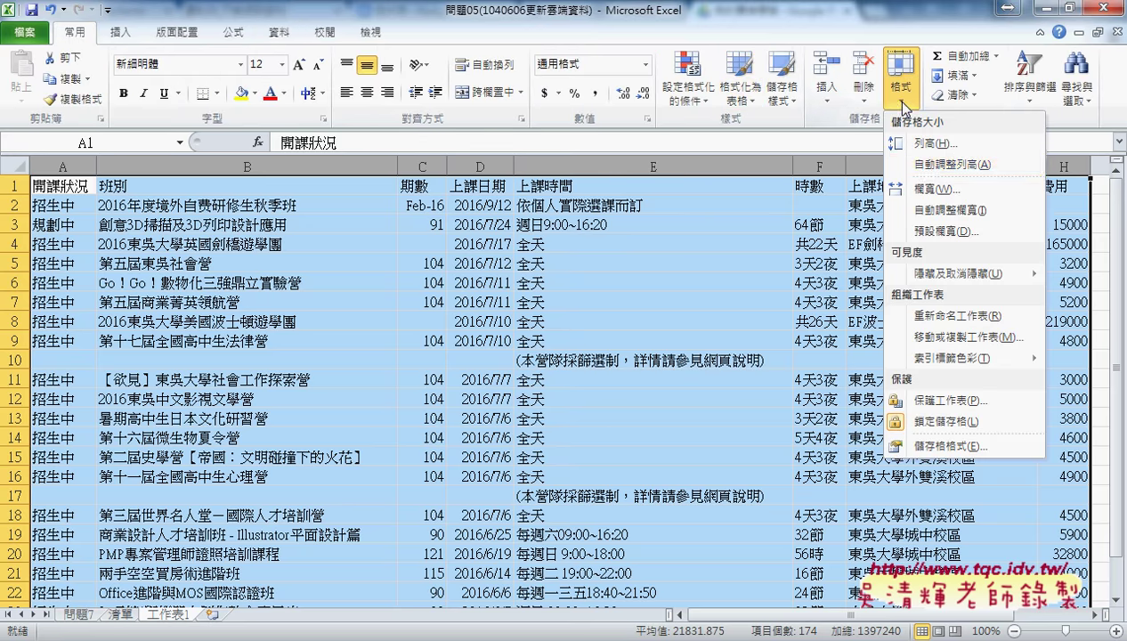
{"action": "left_click", "coordinate": [934, 210]}
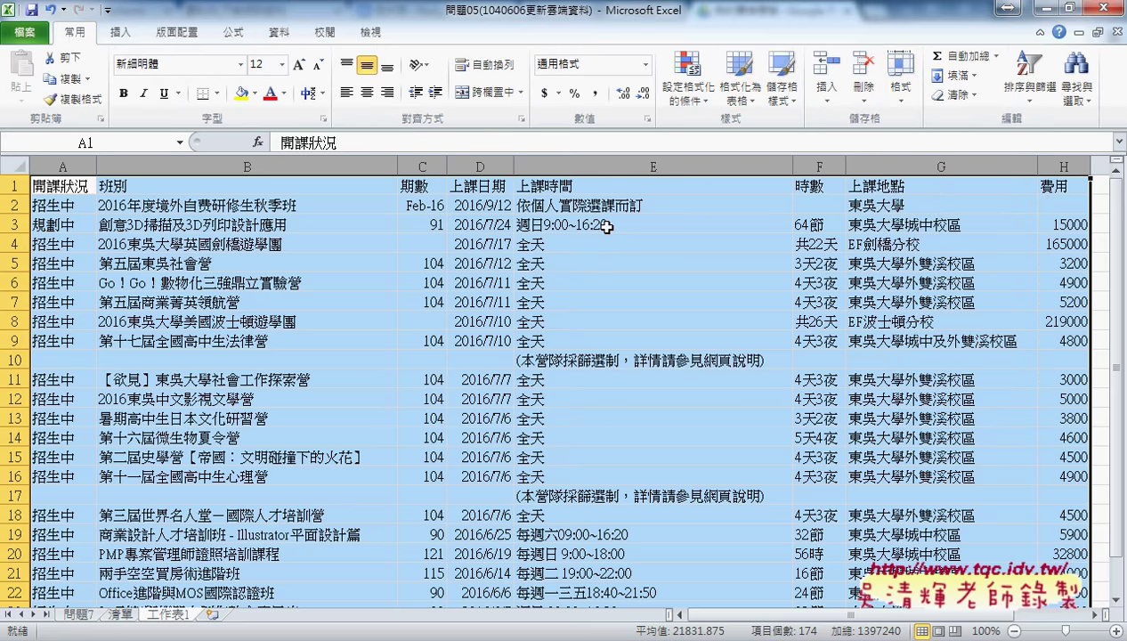
{"action": "left_click_drag", "start_coordinate": [73, 186], "coordinate": [1053, 189]}
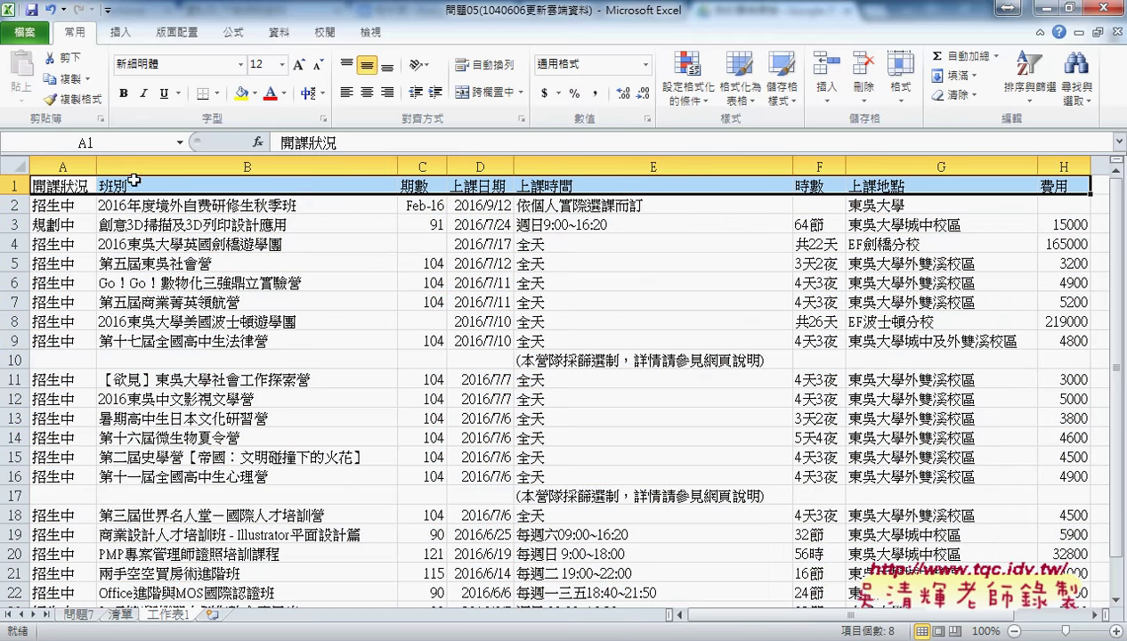
Give header row A1:H1 a yellow fill and red font colour
{"action": "left_click", "coordinate": [241, 92]}
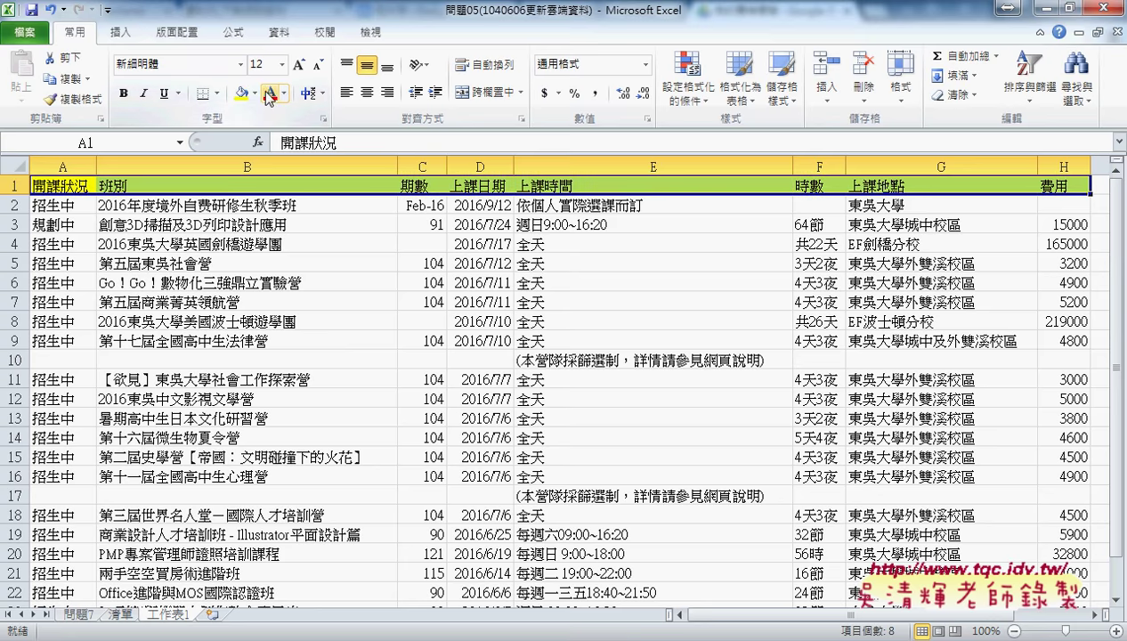
{"action": "left_click", "coordinate": [271, 94]}
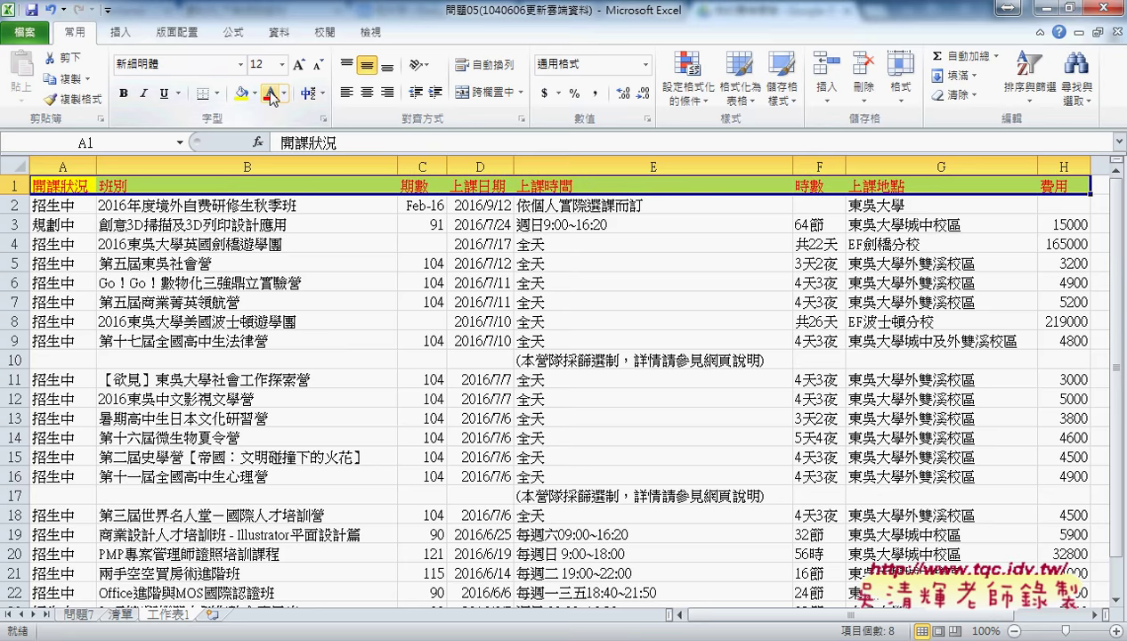
{"action": "left_click", "coordinate": [291, 322]}
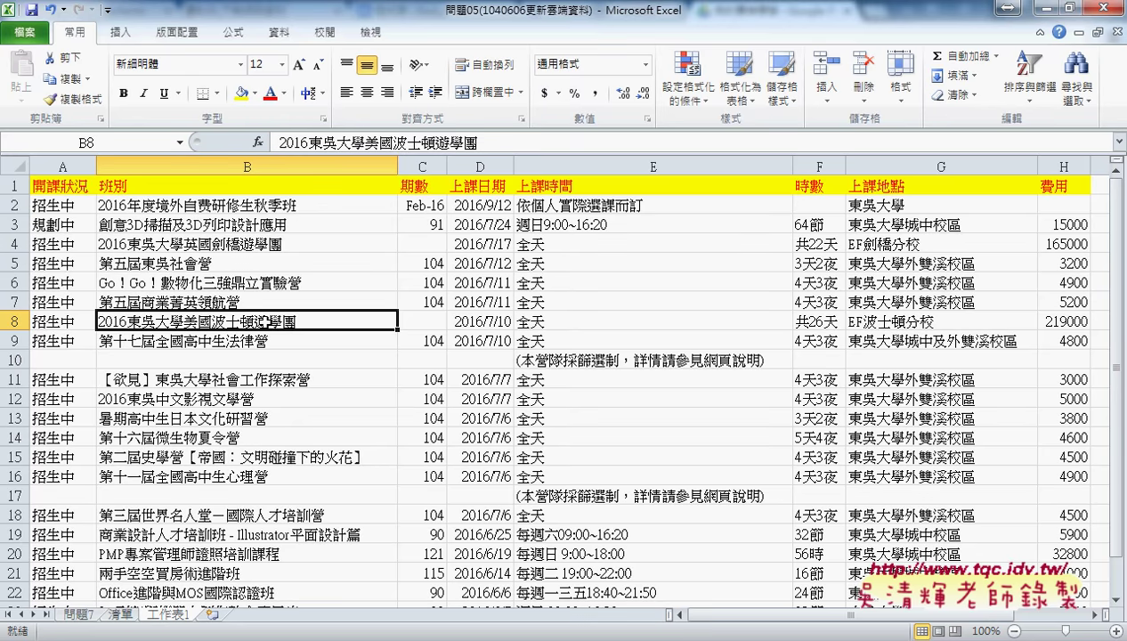
Insert blank sheet 工作表2, return to 工作表1, and enable the 開發人員 ribbon tab
{"action": "left_click", "coordinate": [215, 614]}
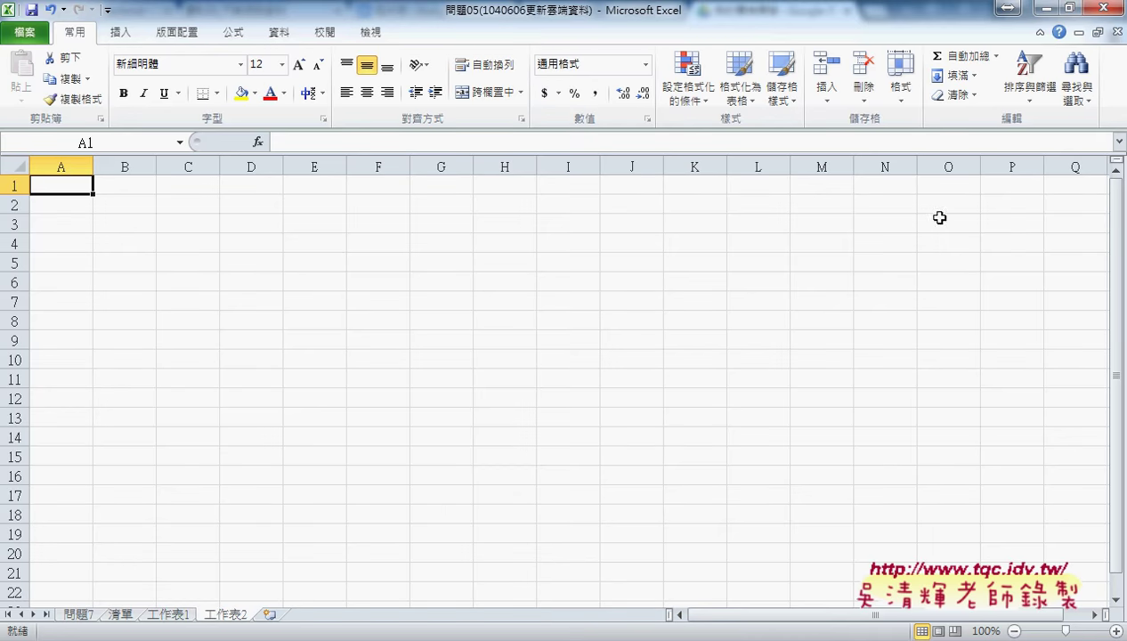
{"action": "left_click", "coordinate": [167, 614]}
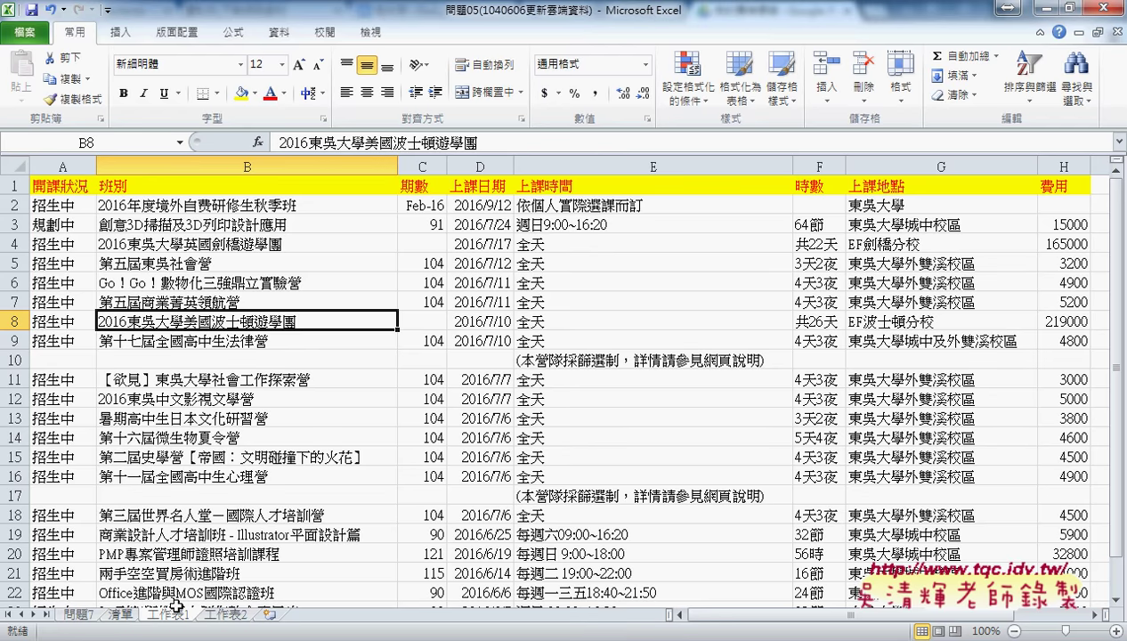
{"action": "left_click", "coordinate": [107, 10]}
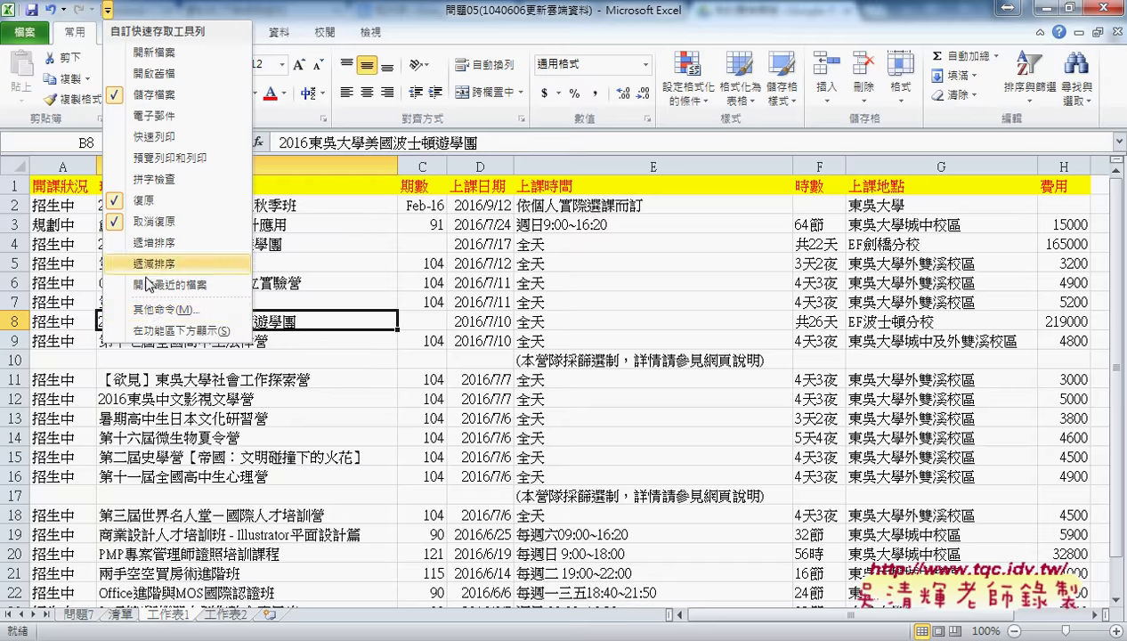
{"action": "left_click", "coordinate": [153, 309]}
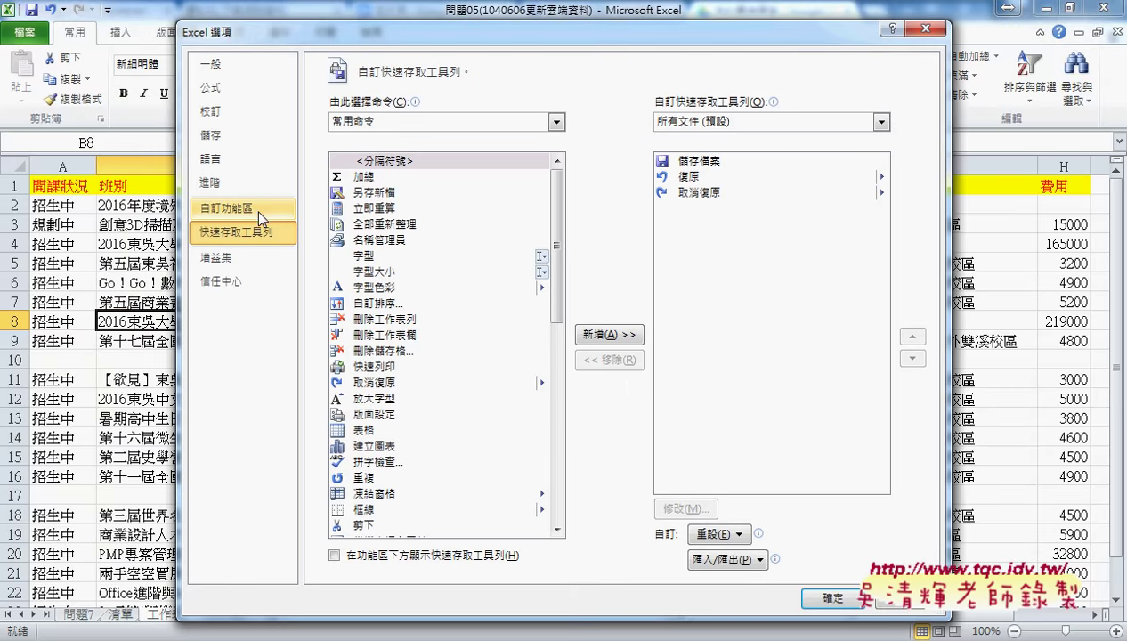
{"action": "left_click", "coordinate": [254, 210]}
{"action": "left_click", "coordinate": [648, 405]}
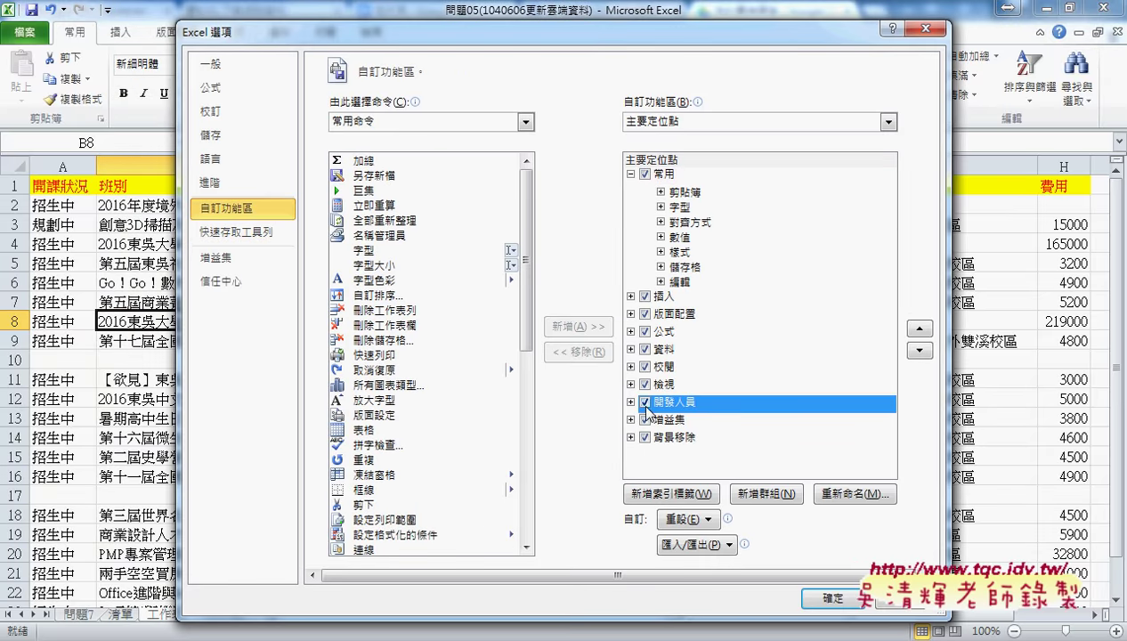
{"action": "left_click", "coordinate": [827, 594]}
{"action": "left_click", "coordinate": [428, 32]}
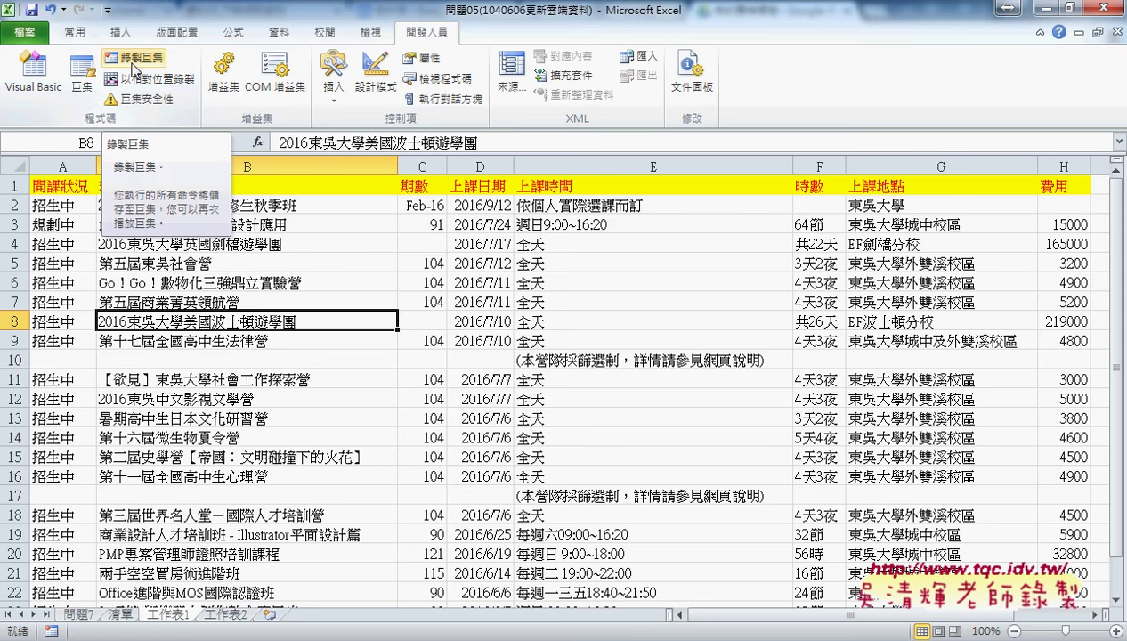
Select A3 on 工作表1, then move to the empty sheet 工作表2 with the Developer commands shown
{"action": "left_click", "coordinate": [278, 35]}
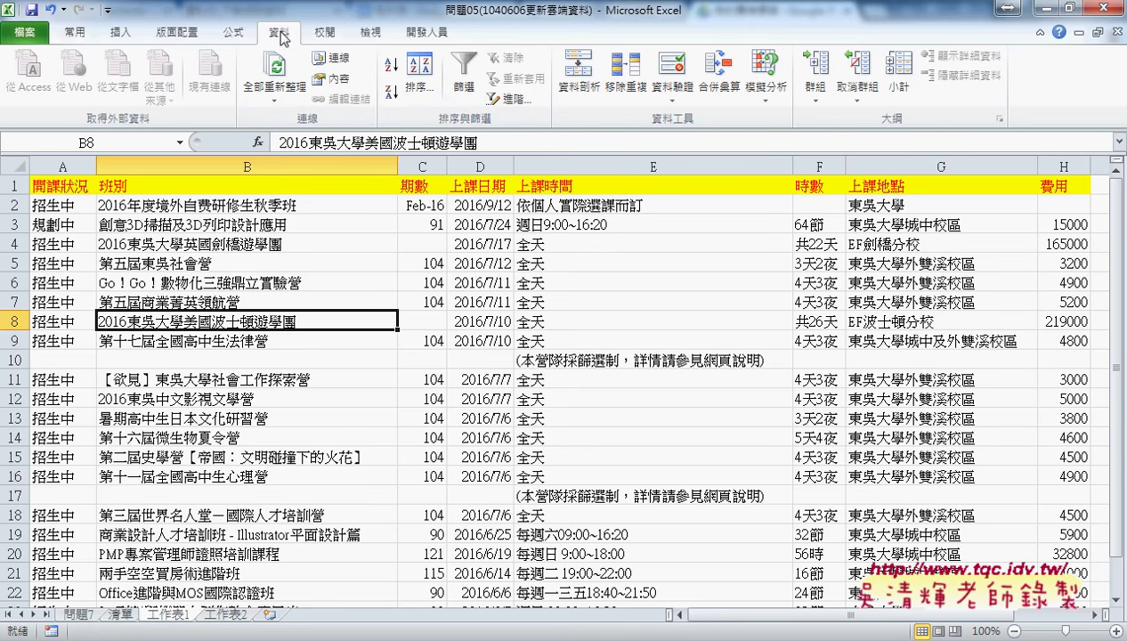
{"action": "left_click", "coordinate": [68, 222]}
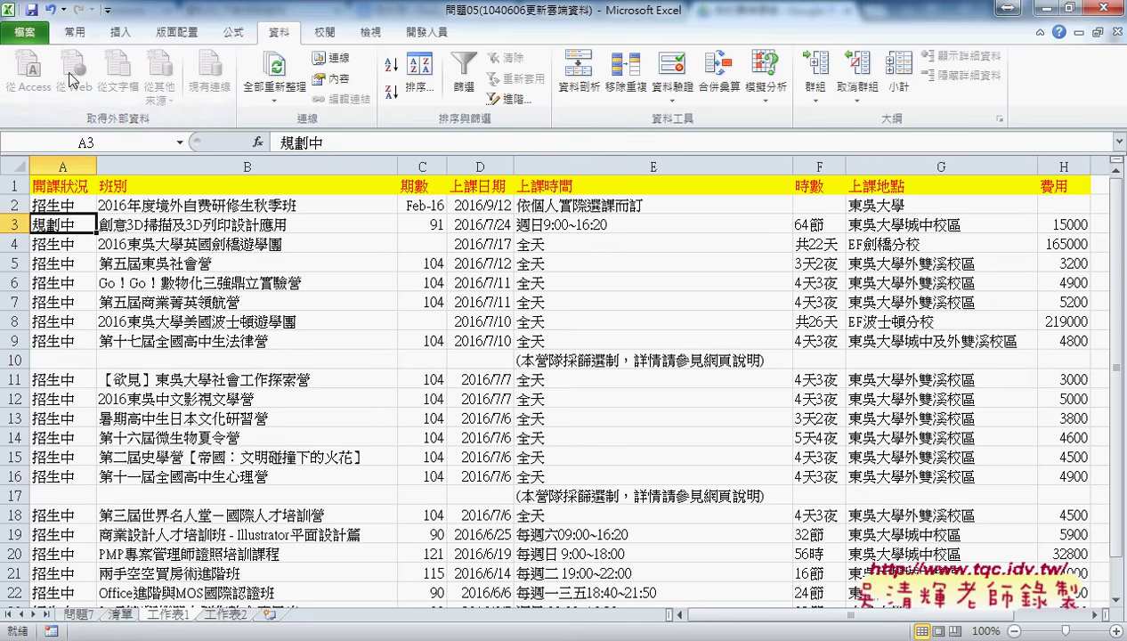
{"action": "left_click", "coordinate": [223, 614]}
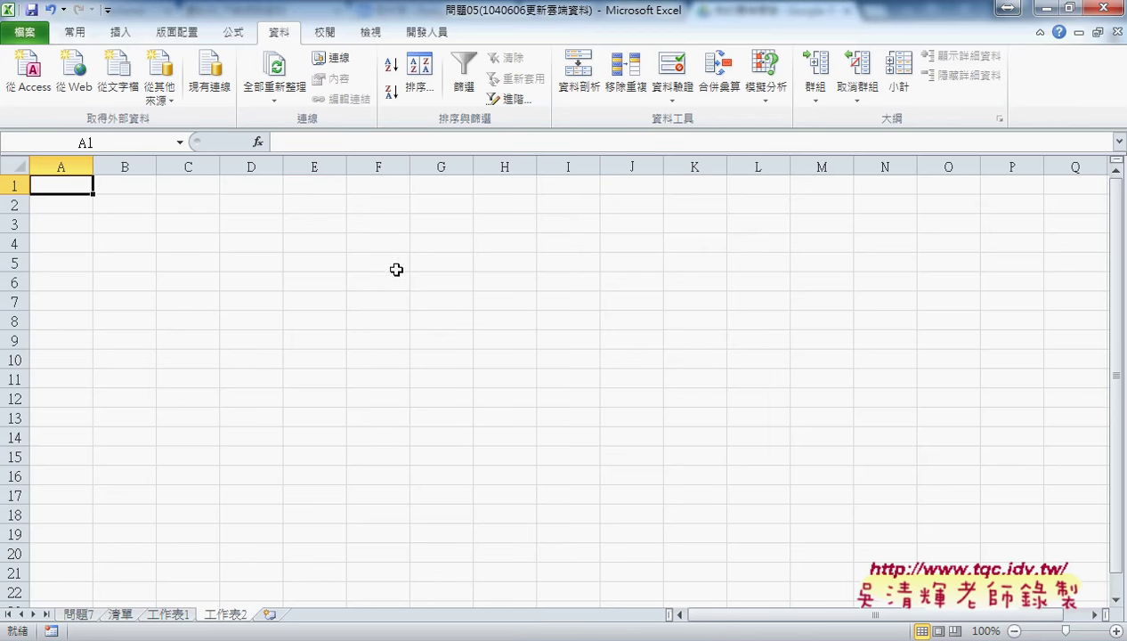
{"action": "left_click", "coordinate": [430, 32]}
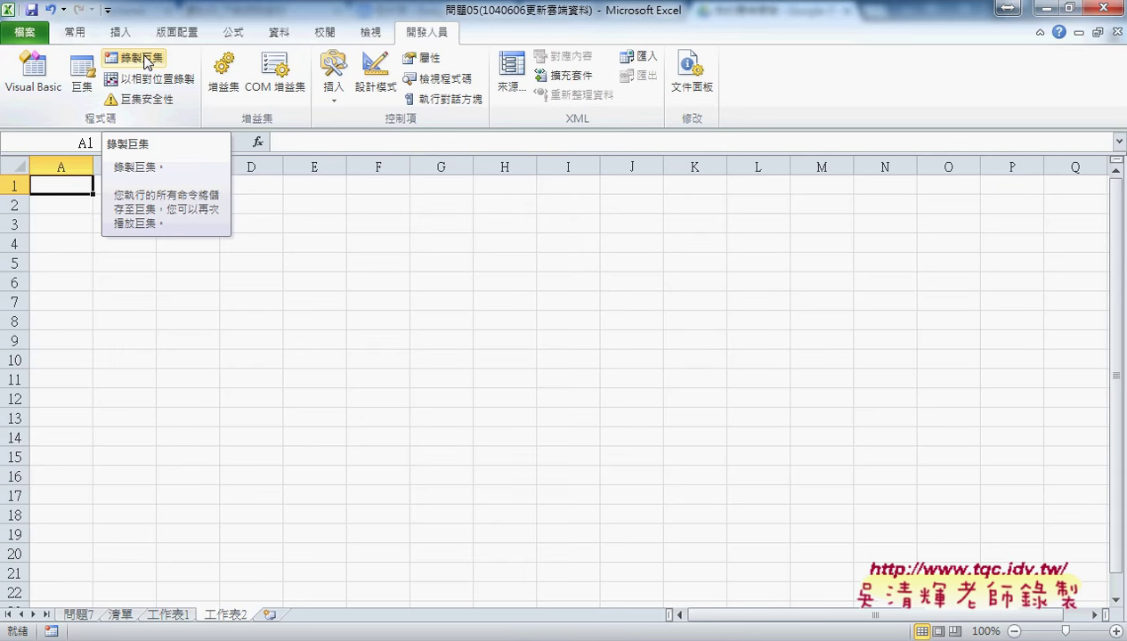
Begin recording macro 巨集1, stored in this workbook, on 工作表2
{"action": "left_click", "coordinate": [147, 58]}
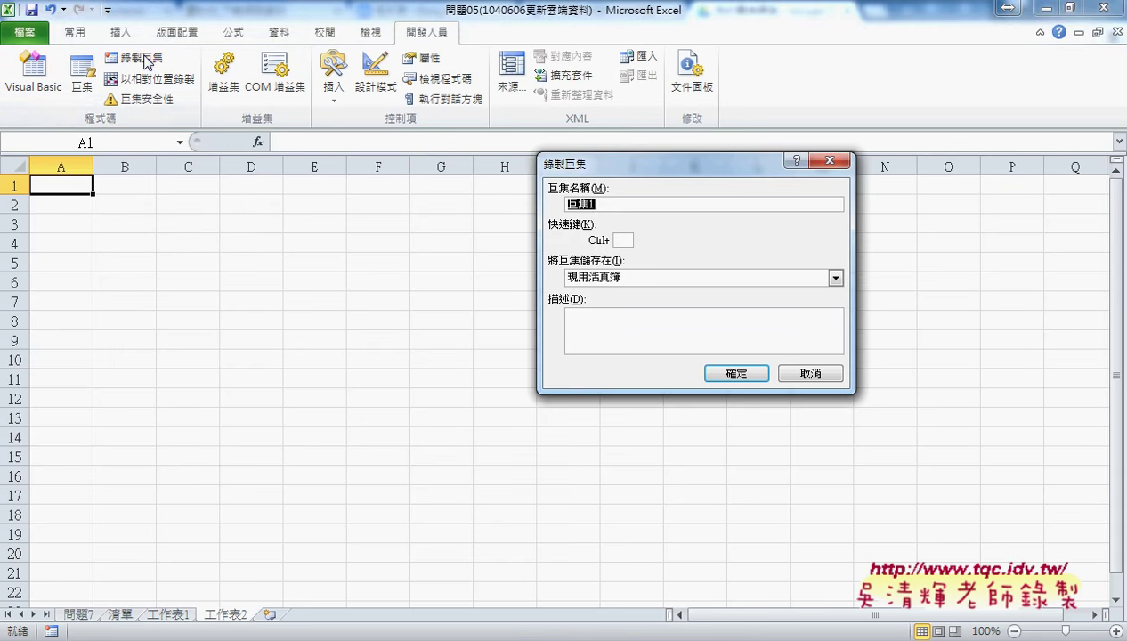
{"action": "left_click", "coordinate": [591, 204]}
{"action": "left_click", "coordinate": [732, 375]}
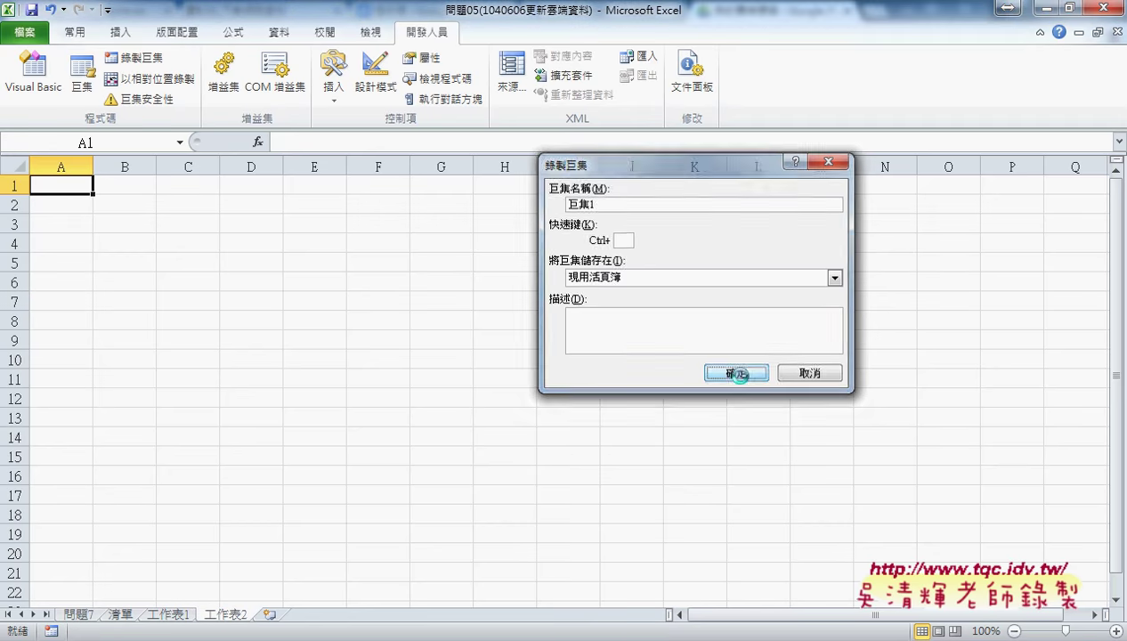
{"action": "left_click", "coordinate": [279, 34]}
Import the course table from the 課程總覽 web page into the sheet via a web query
{"action": "left_click", "coordinate": [68, 88]}
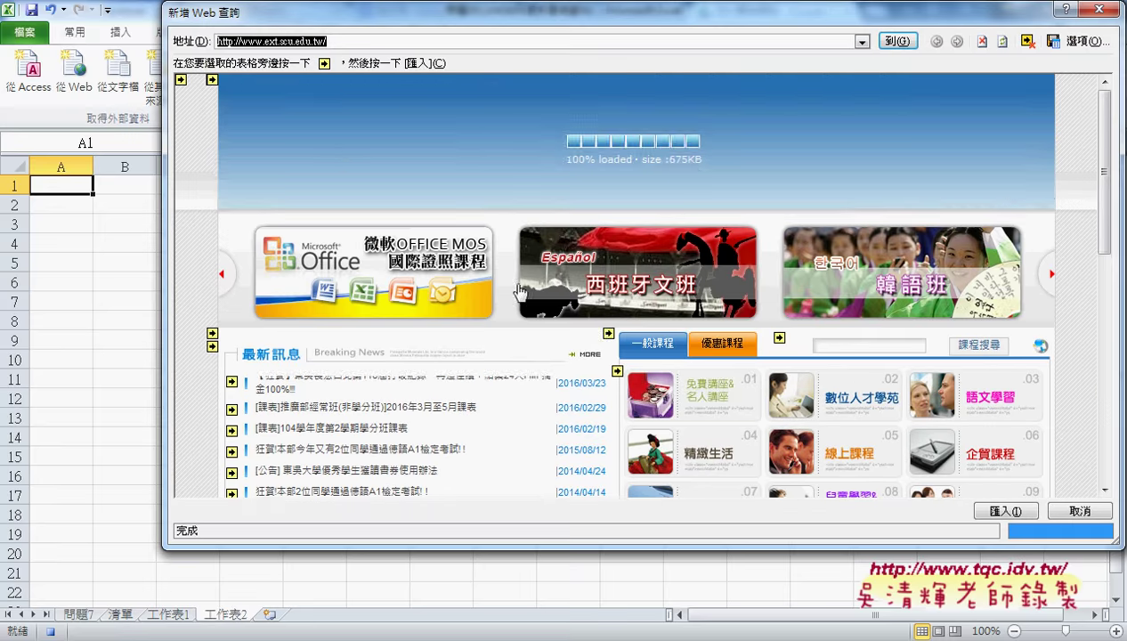
{"action": "left_click", "coordinate": [541, 192]}
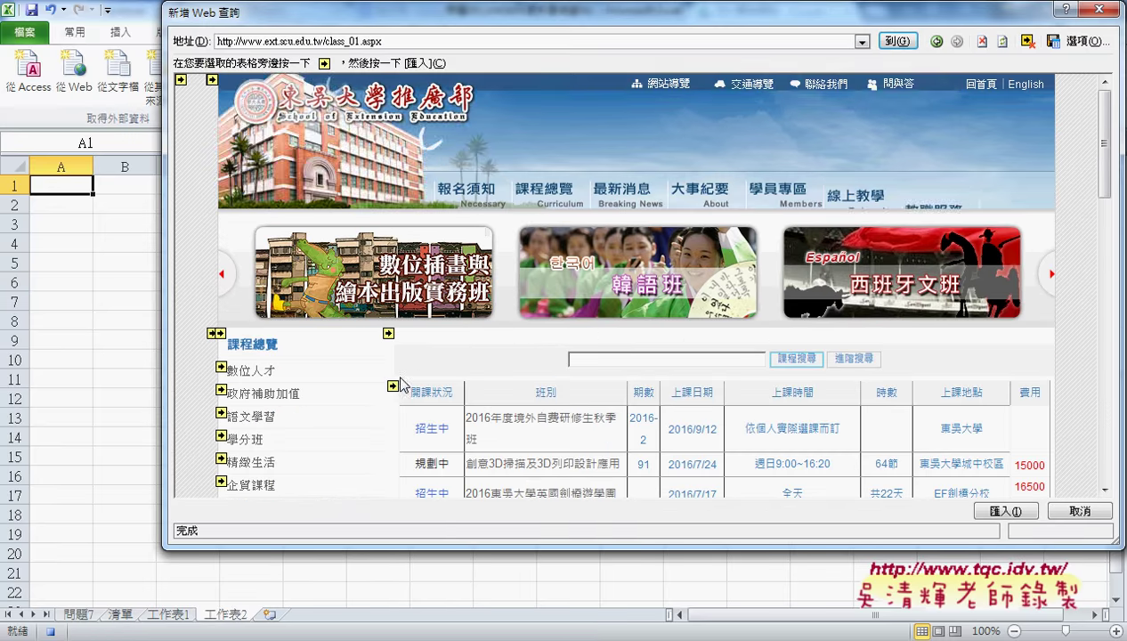
{"action": "left_click", "coordinate": [392, 385]}
{"action": "left_click", "coordinate": [1005, 511]}
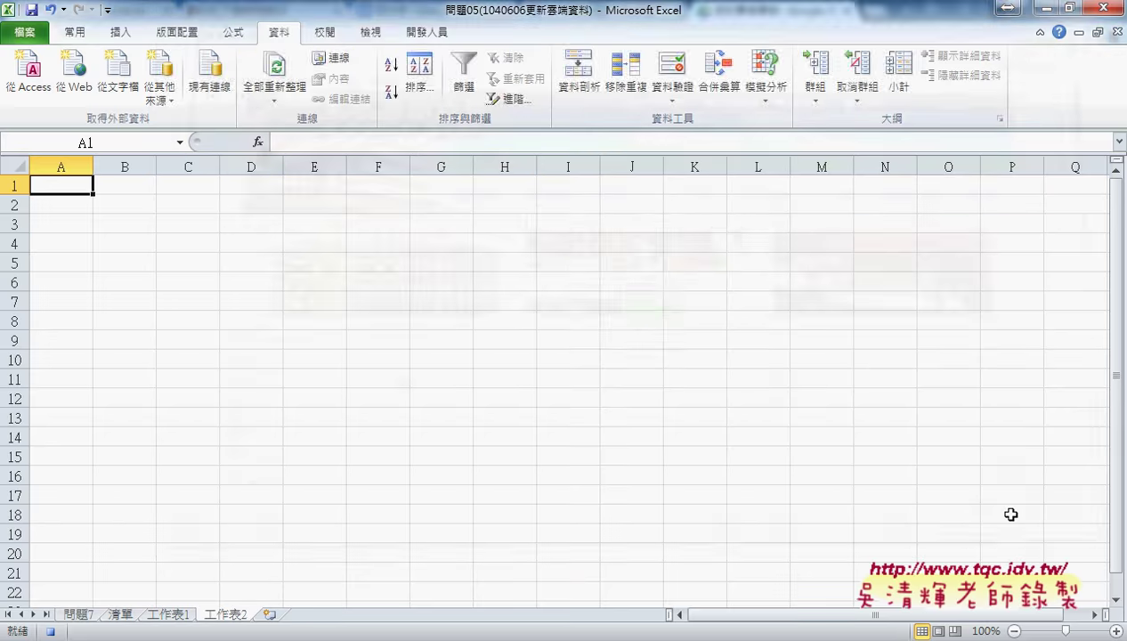
{"action": "left_click", "coordinate": [640, 321]}
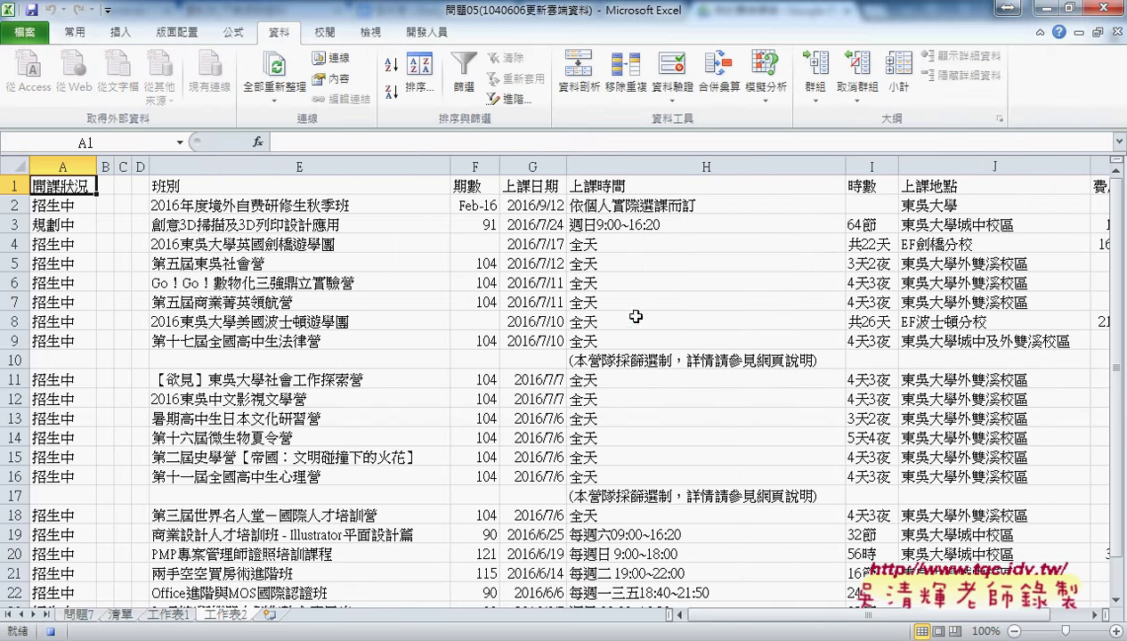
Delete empty columns B–D, autofit the table's column widths, and select the row 1 headers
{"action": "left_click_drag", "start_coordinate": [102, 158], "coordinate": [140, 166]}
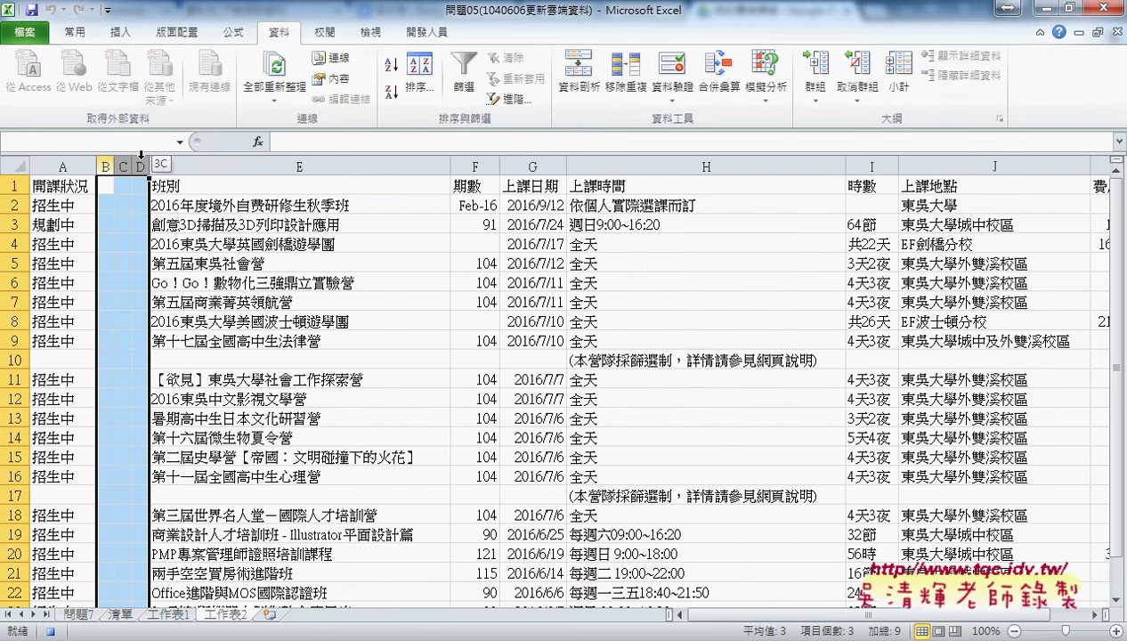
{"action": "right_click", "coordinate": [126, 240]}
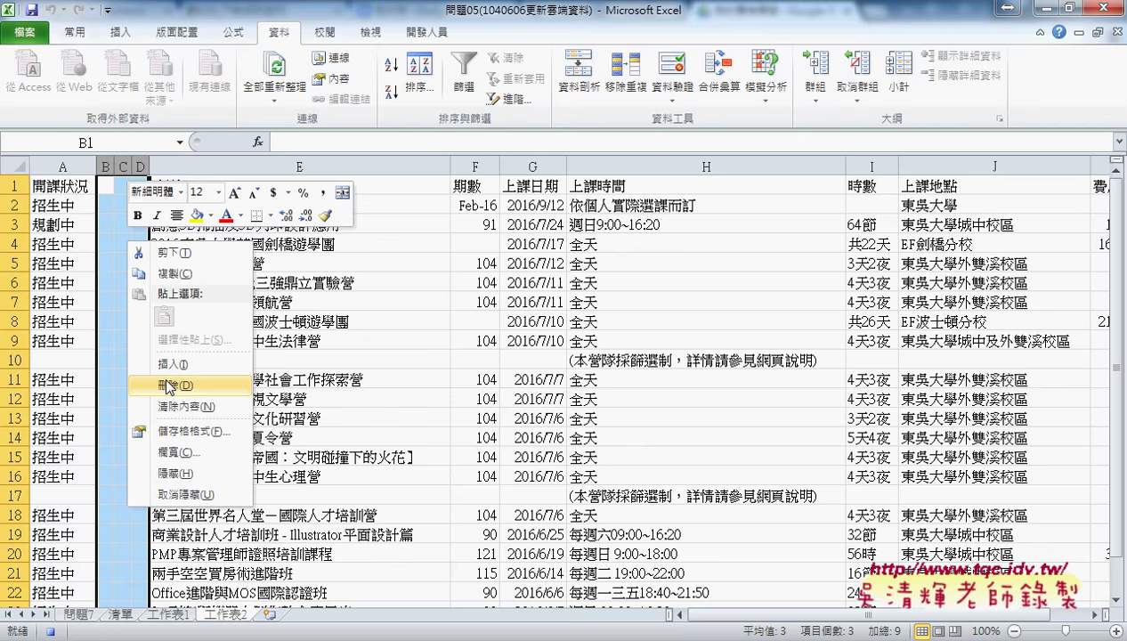
{"action": "left_click", "coordinate": [134, 381]}
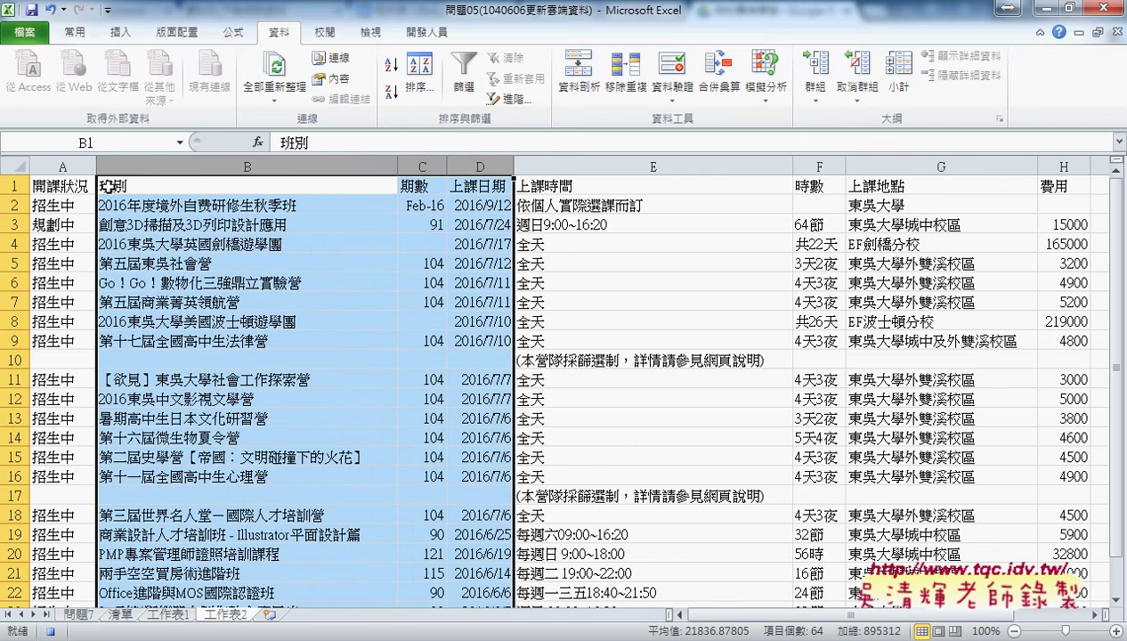
{"action": "left_click_drag", "start_coordinate": [80, 160], "coordinate": [1064, 166]}
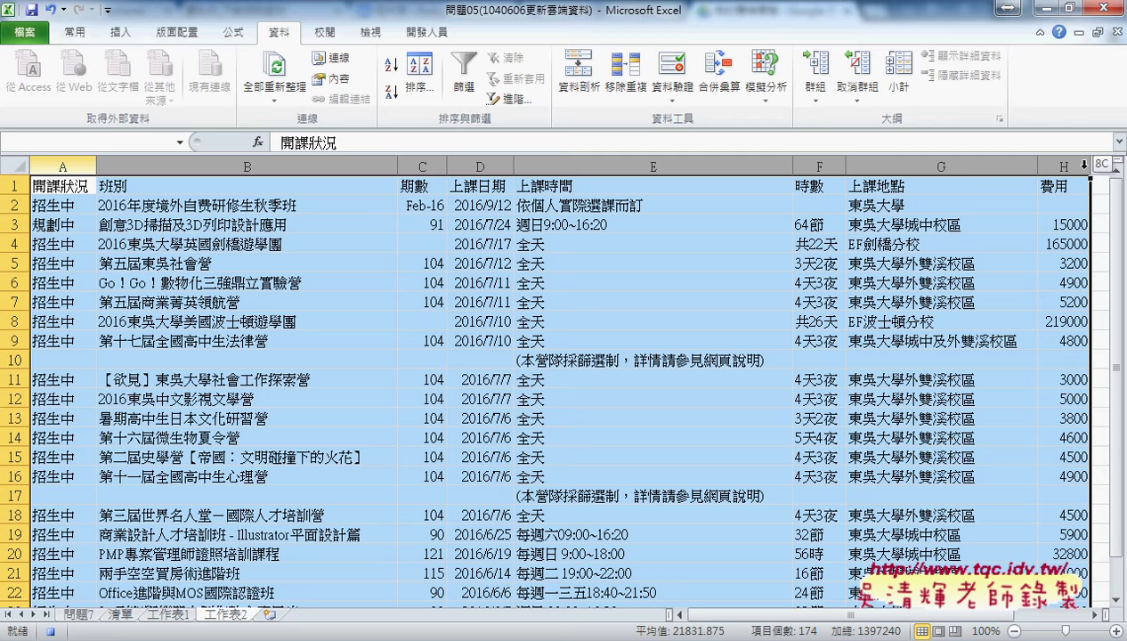
{"action": "left_click", "coordinate": [82, 34]}
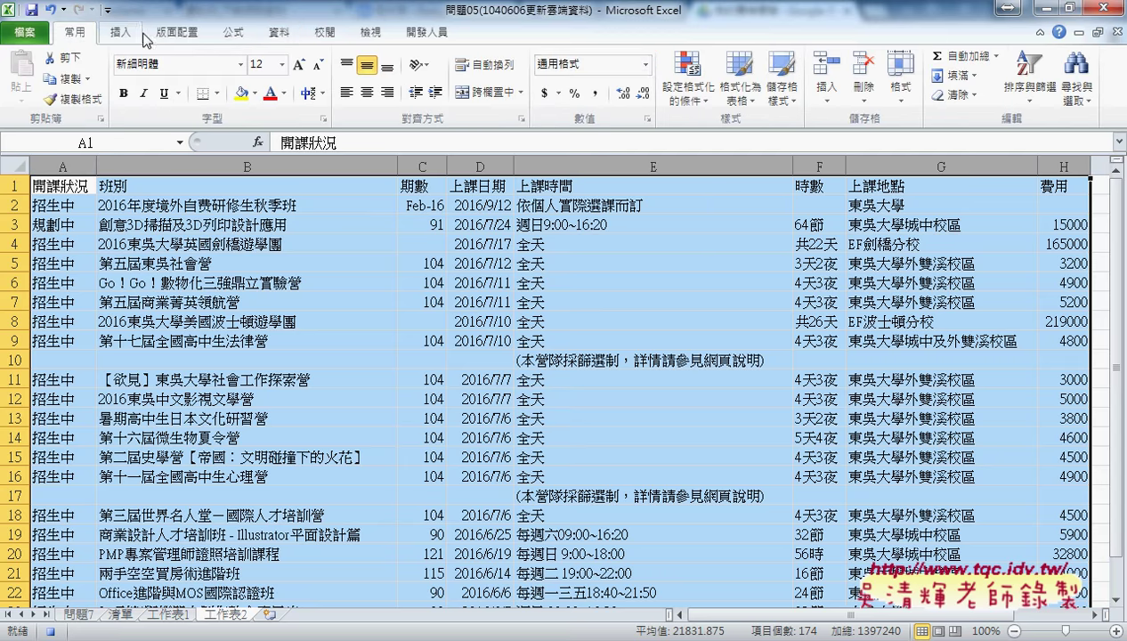
{"action": "left_click", "coordinate": [896, 94]}
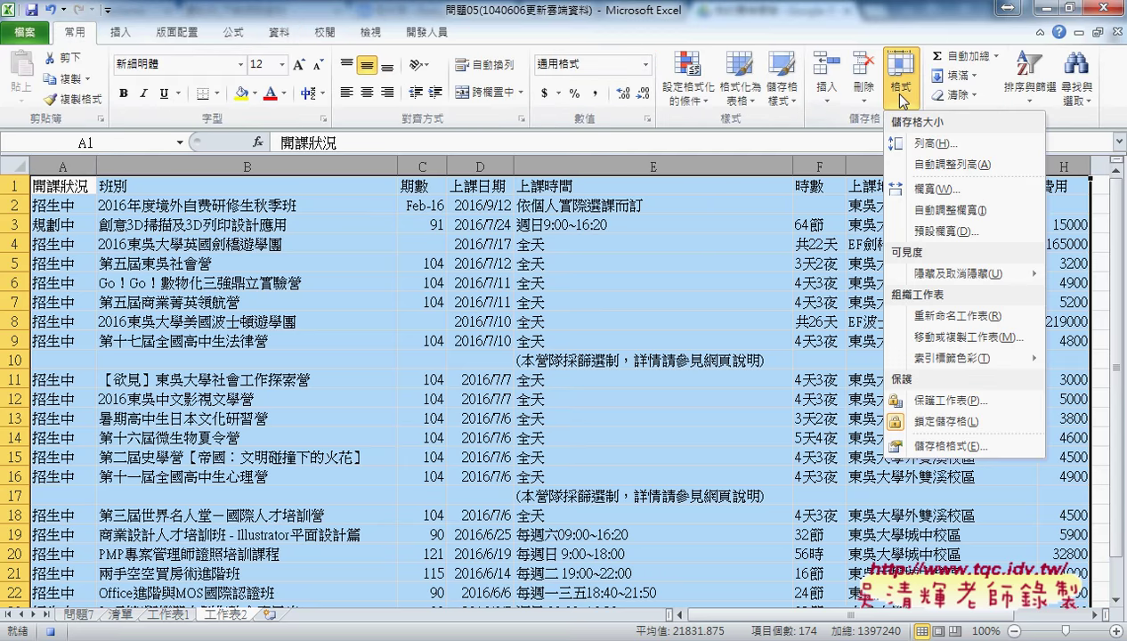
{"action": "left_click", "coordinate": [938, 210]}
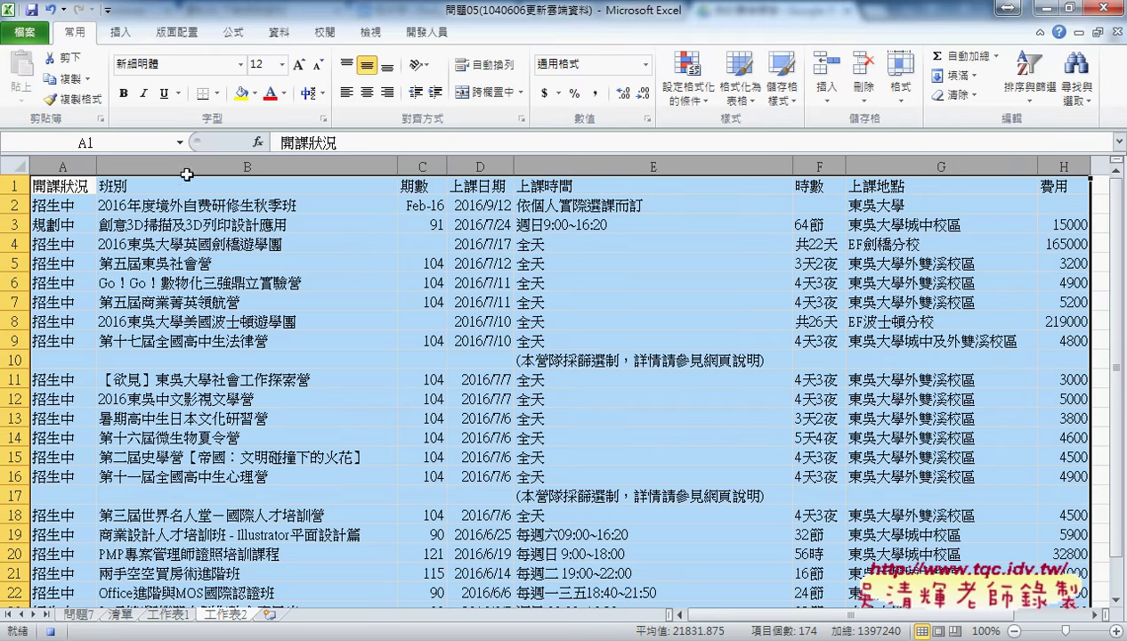
{"action": "left_click_drag", "start_coordinate": [67, 189], "coordinate": [1071, 189]}
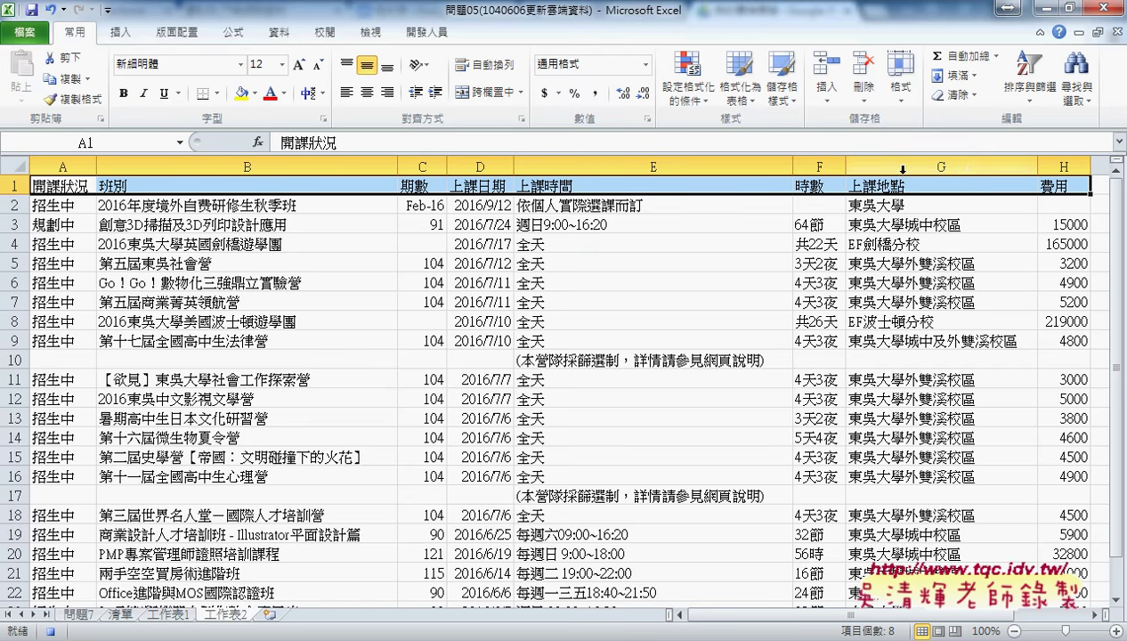
Color the header row yellow with red text, stop recording, and add blank sheet 工作表3
{"action": "left_click", "coordinate": [239, 94]}
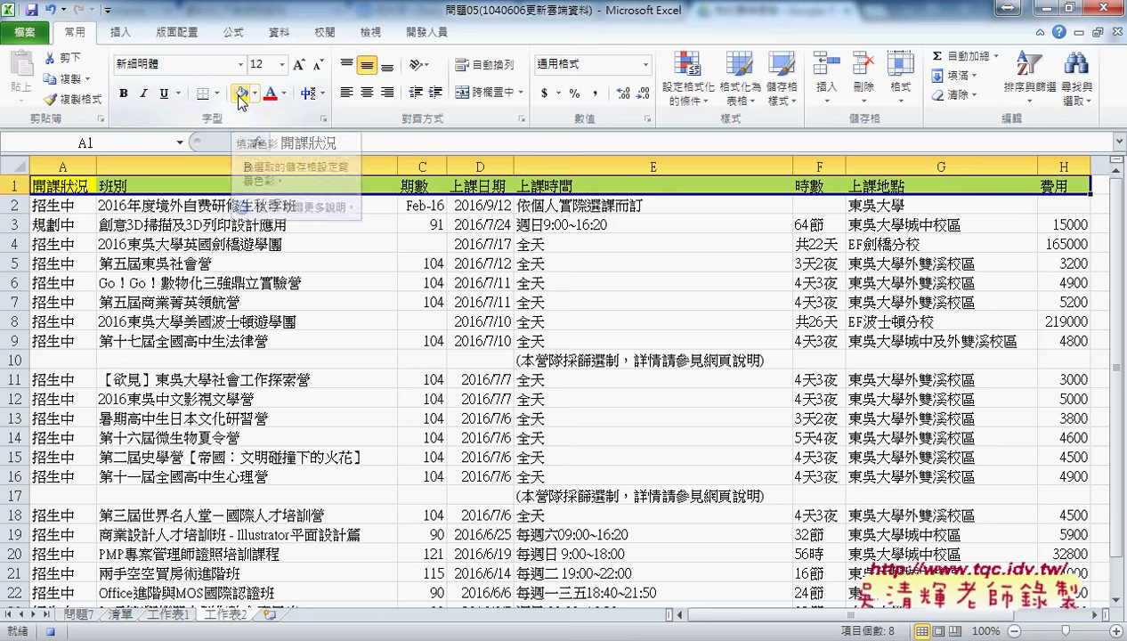
{"action": "left_click", "coordinate": [268, 94]}
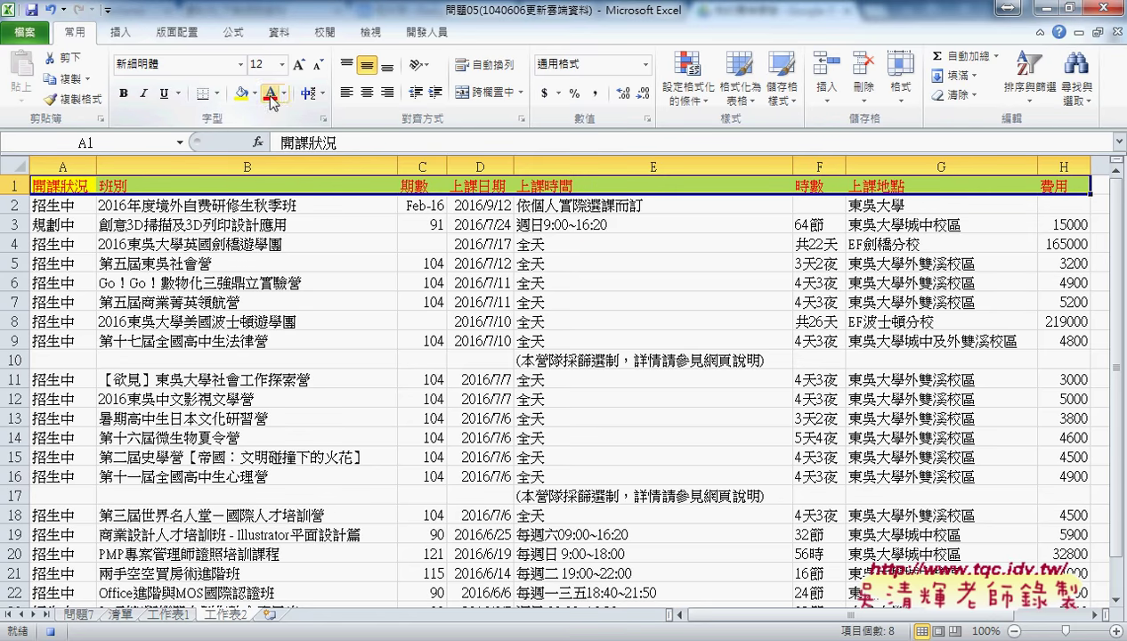
{"action": "left_click", "coordinate": [73, 185]}
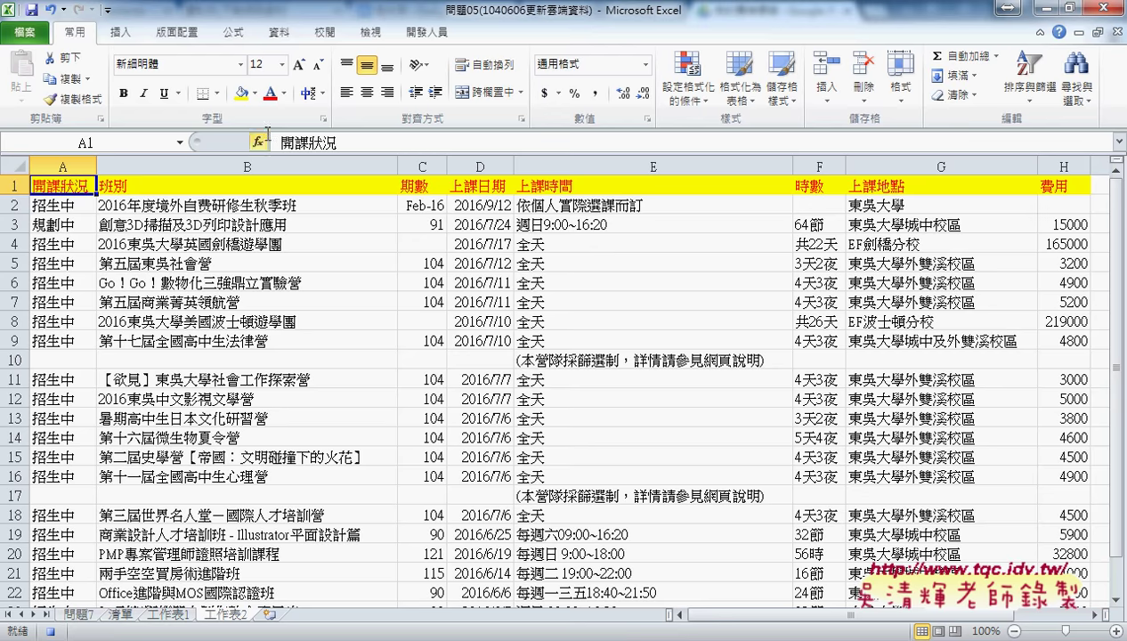
{"action": "left_click", "coordinate": [429, 41]}
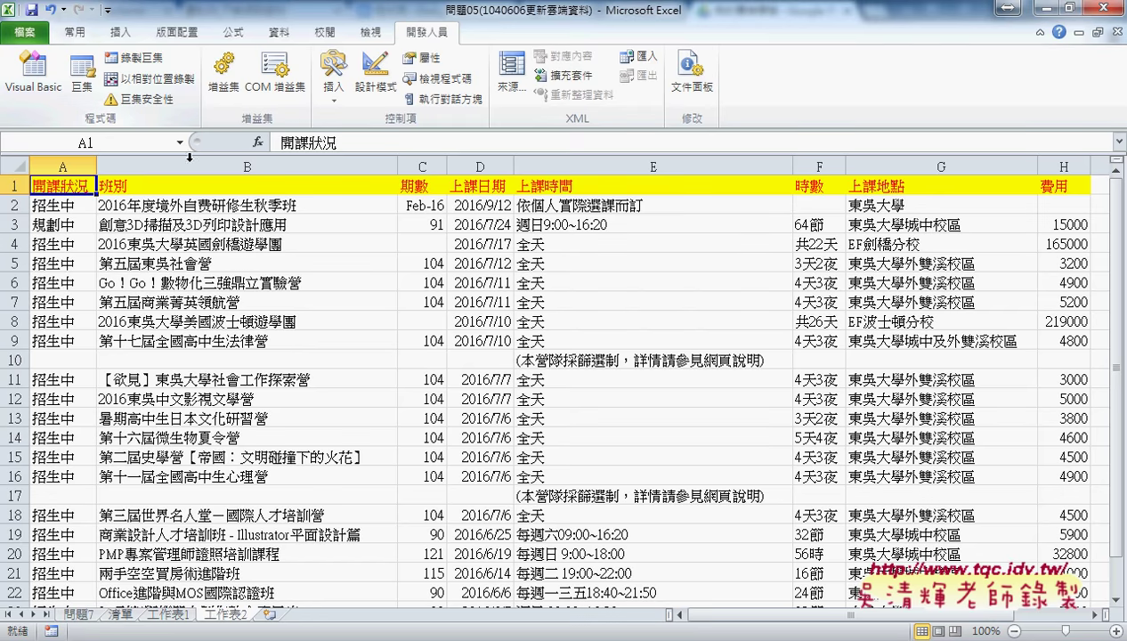
{"action": "left_click", "coordinate": [270, 615]}
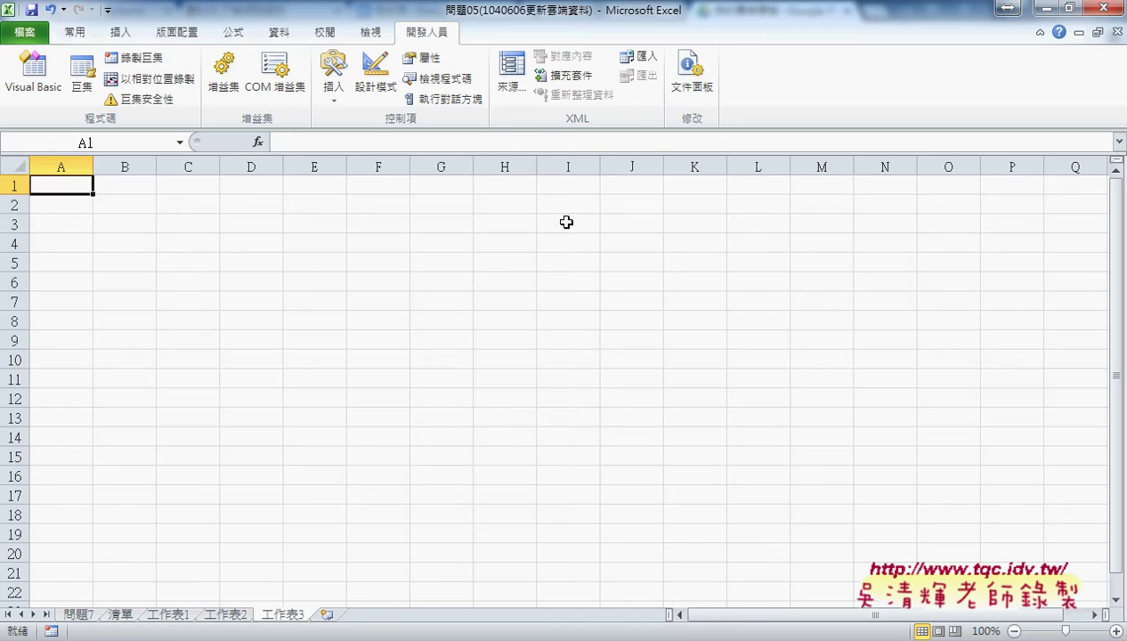
Run macro 巨集1 on 工作表3 to rebuild the formatted course table
{"action": "left_click", "coordinate": [81, 76]}
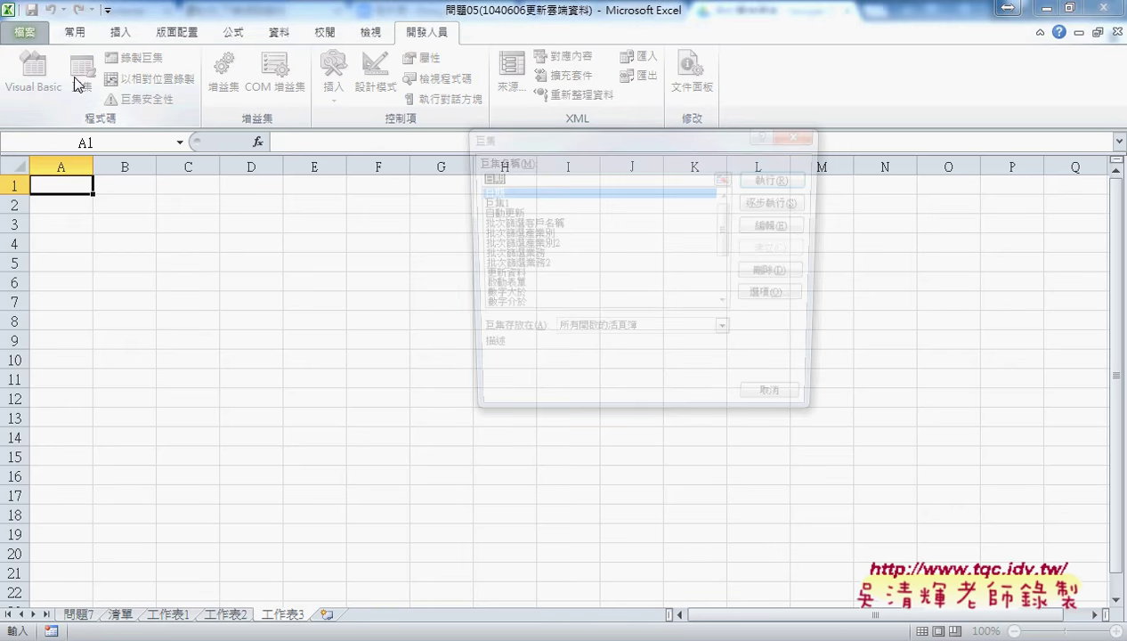
{"action": "left_click", "coordinate": [513, 203]}
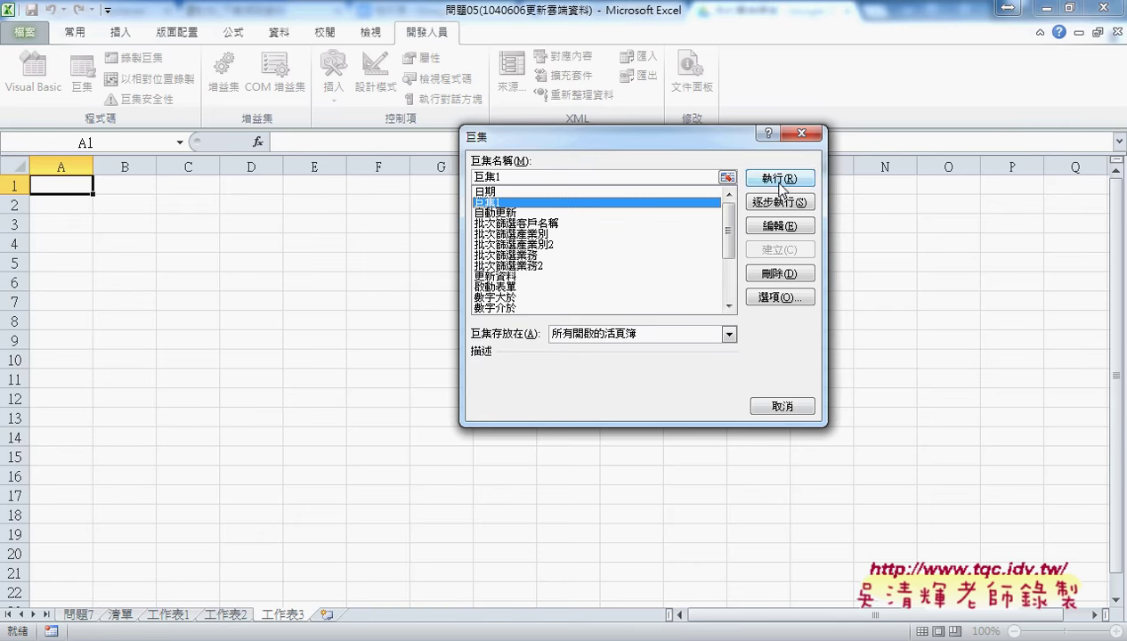
{"action": "left_click", "coordinate": [780, 179]}
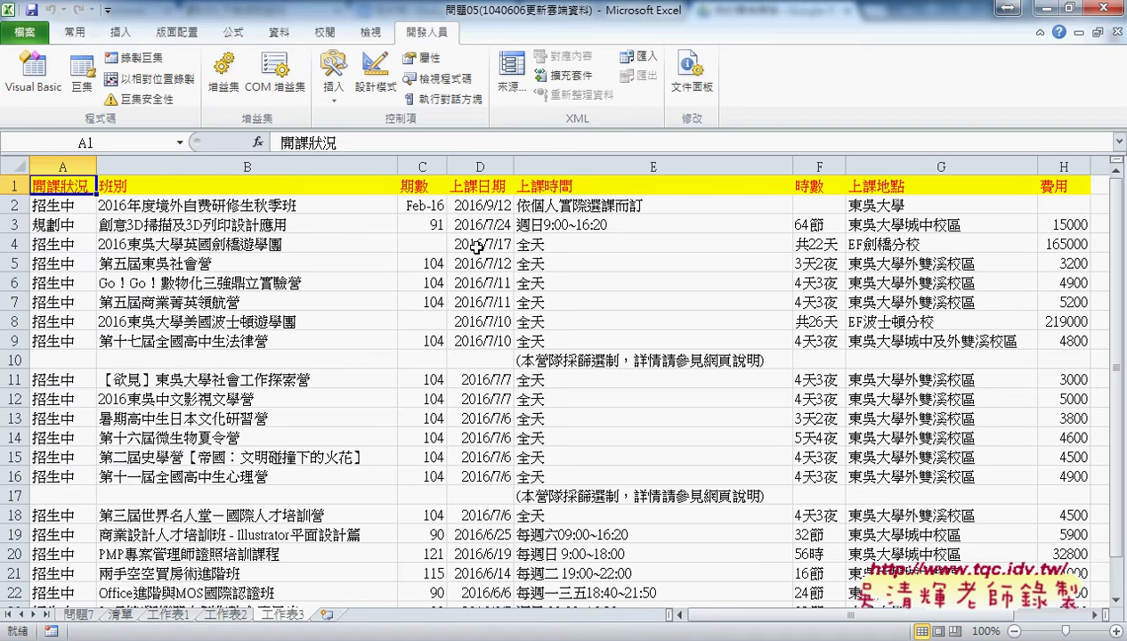
Insert sheet 工作表4 and run 巨集1 on it to produce the formatted course table
{"action": "left_click", "coordinate": [328, 615]}
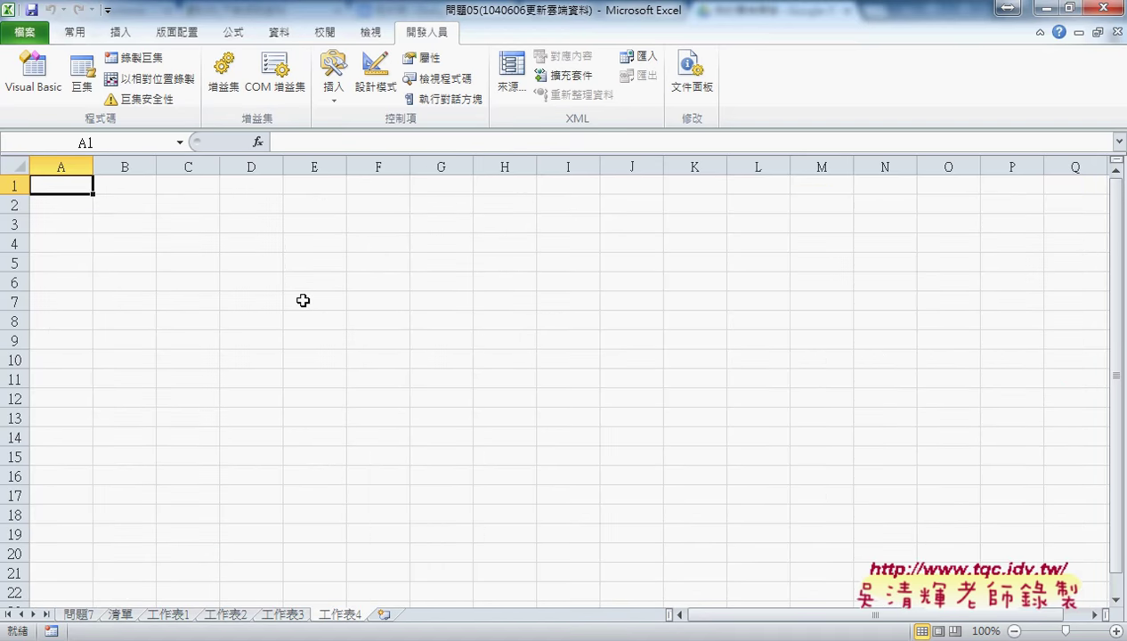
{"action": "left_click", "coordinate": [93, 96]}
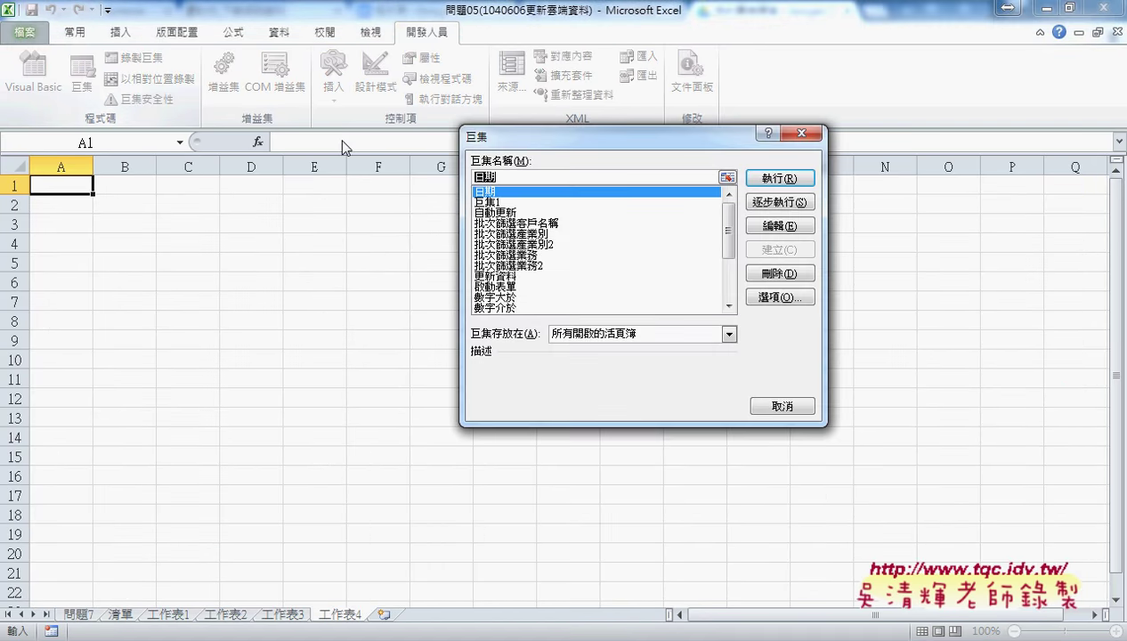
{"action": "left_click", "coordinate": [506, 203]}
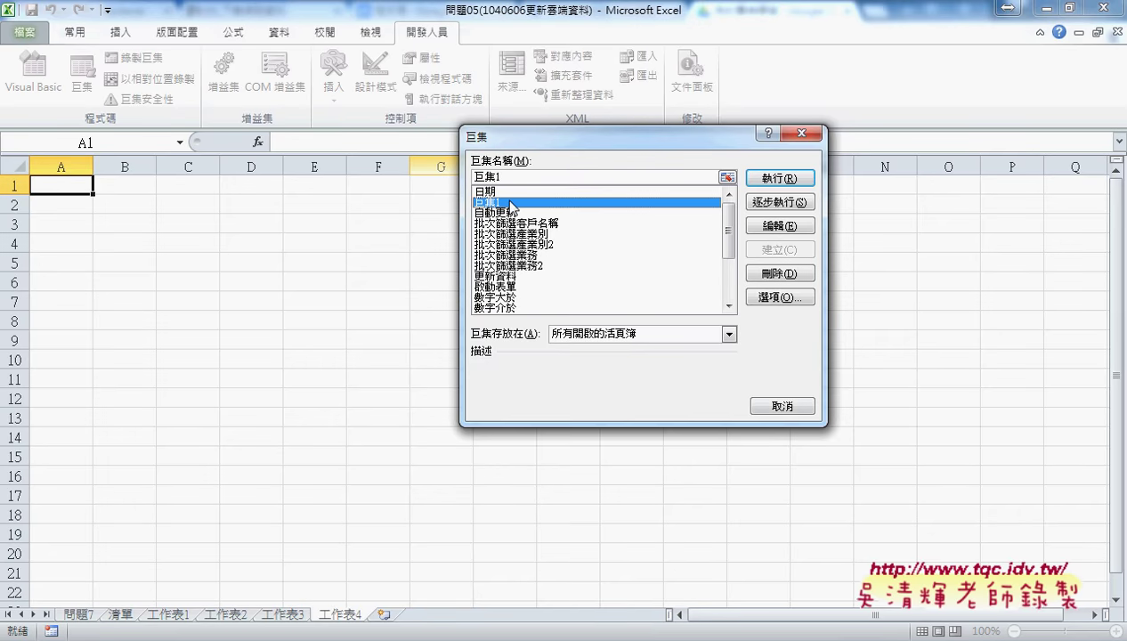
{"action": "left_click", "coordinate": [796, 179]}
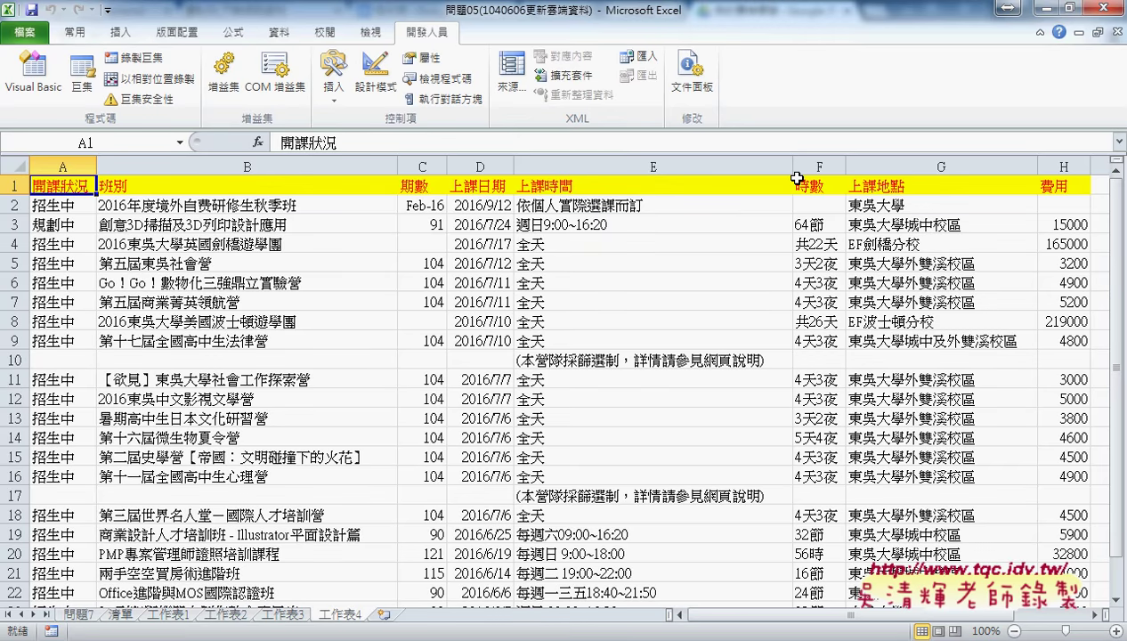
{"action": "scroll", "coordinate": [357, 411], "scroll_direction": "down", "scroll_amount": 6}
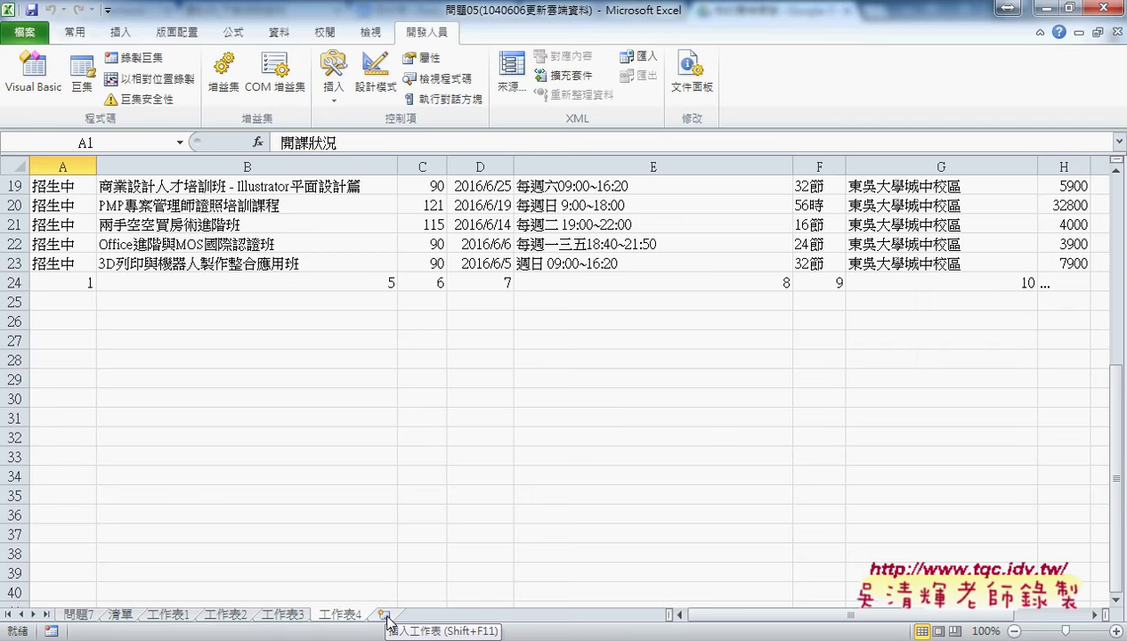
Insert a blank worksheet 工作表5 after 工作表4
{"action": "left_click", "coordinate": [385, 614]}
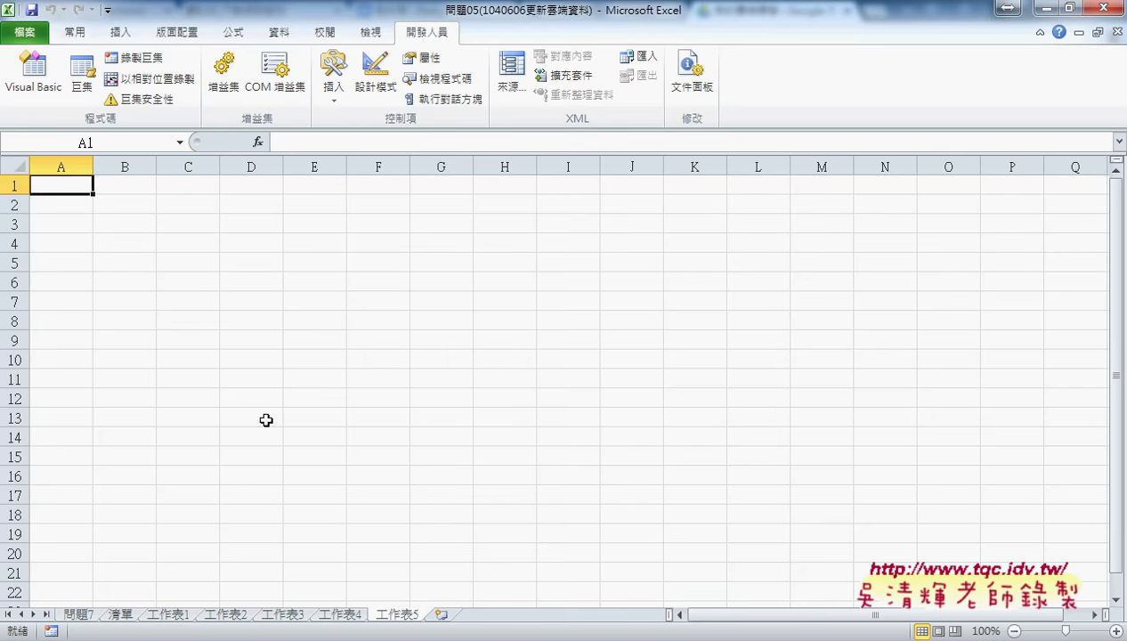
Back on 工作表4, look up 巨集1 in the Macros list, then launch the Visual Basic editor
{"action": "left_click", "coordinate": [348, 616]}
{"action": "scroll", "coordinate": [365, 513], "scroll_direction": "up", "scroll_amount": 1}
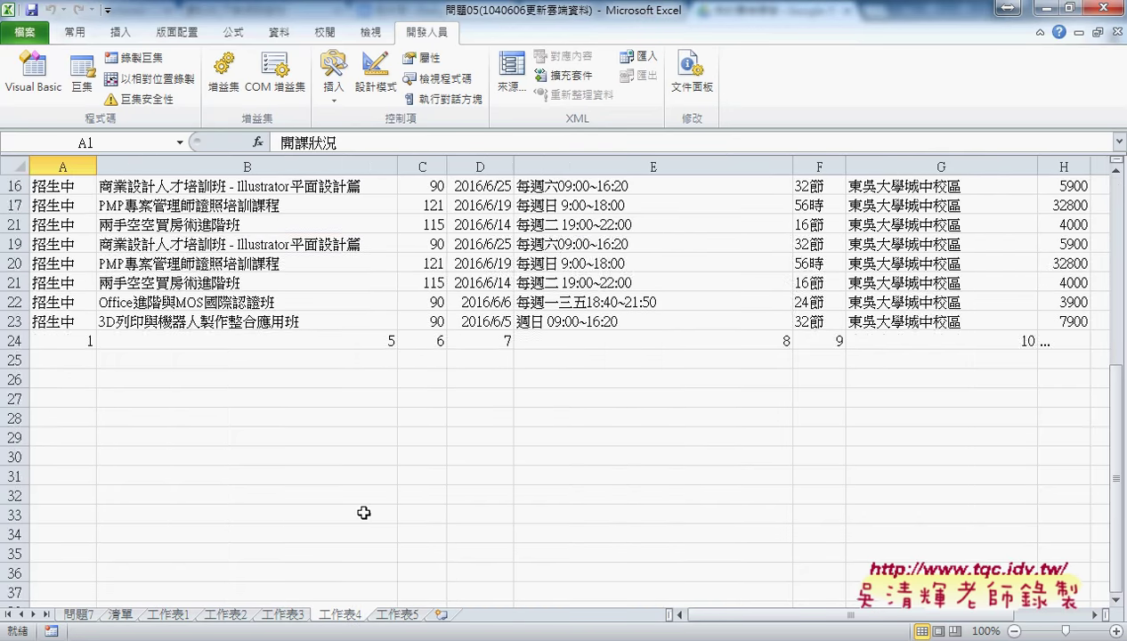
{"action": "scroll", "coordinate": [363, 514], "scroll_direction": "up", "scroll_amount": 5}
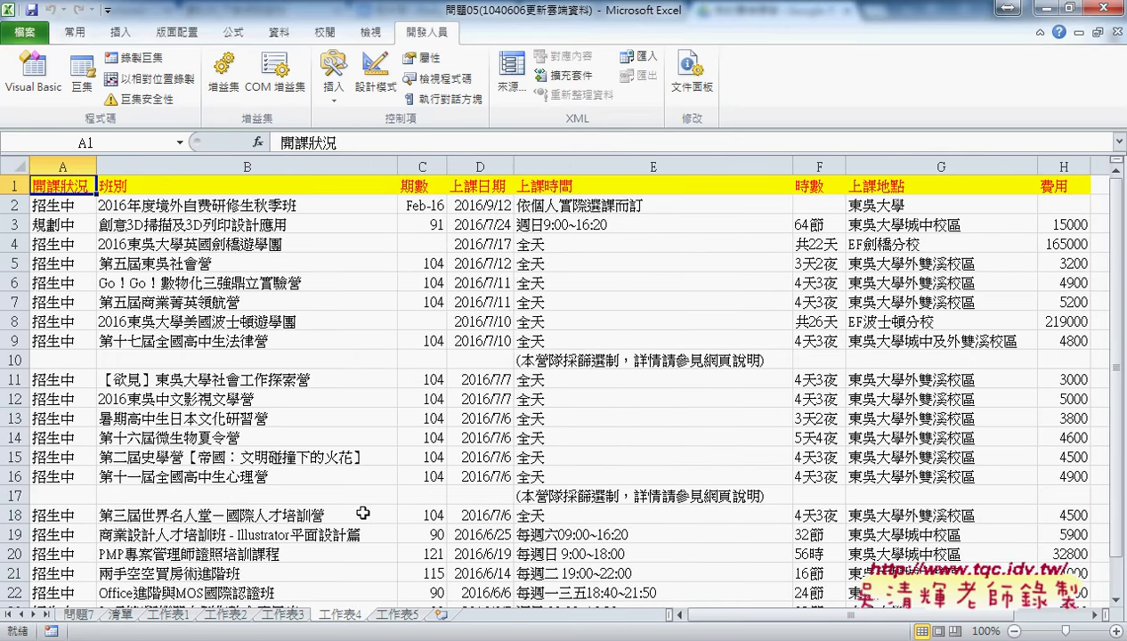
{"action": "left_click", "coordinate": [82, 78]}
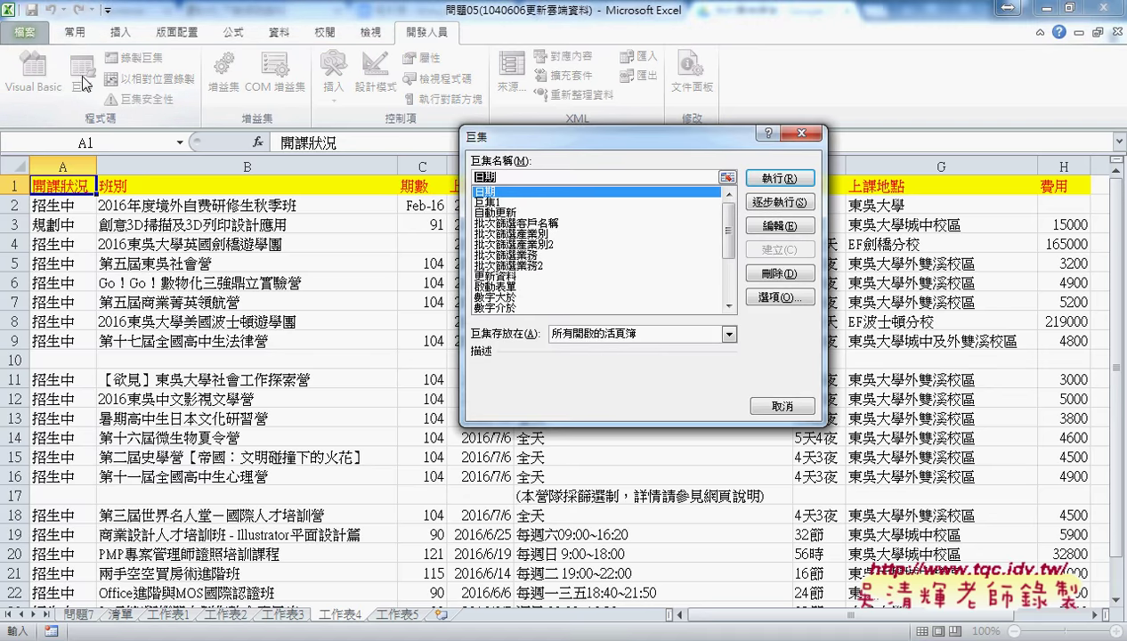
{"action": "left_click", "coordinate": [493, 203]}
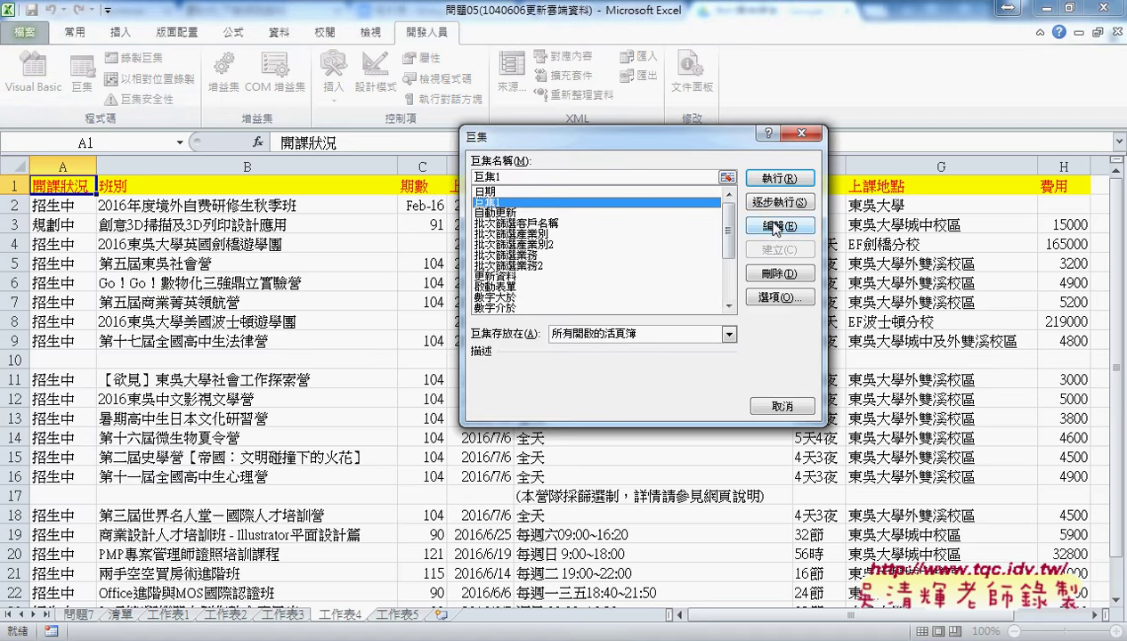
{"action": "left_click", "coordinate": [803, 135]}
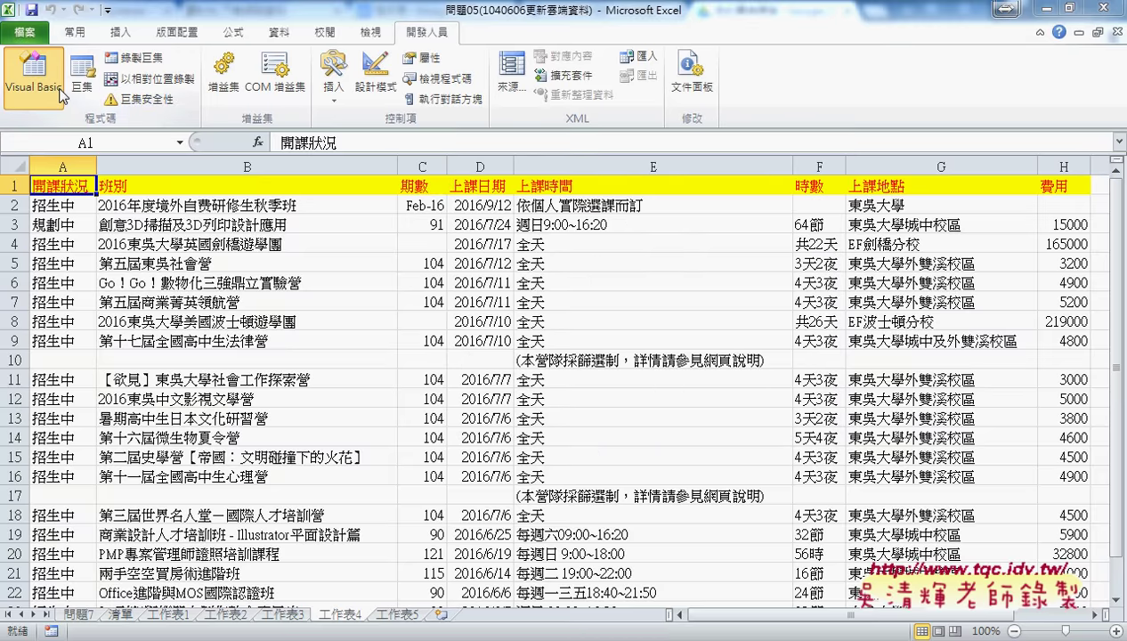
{"action": "left_click", "coordinate": [34, 79]}
Open Module4's code containing 巨集1 in a maximized code window
{"action": "left_click_drag", "start_coordinate": [154, 188], "coordinate": [154, 214]}
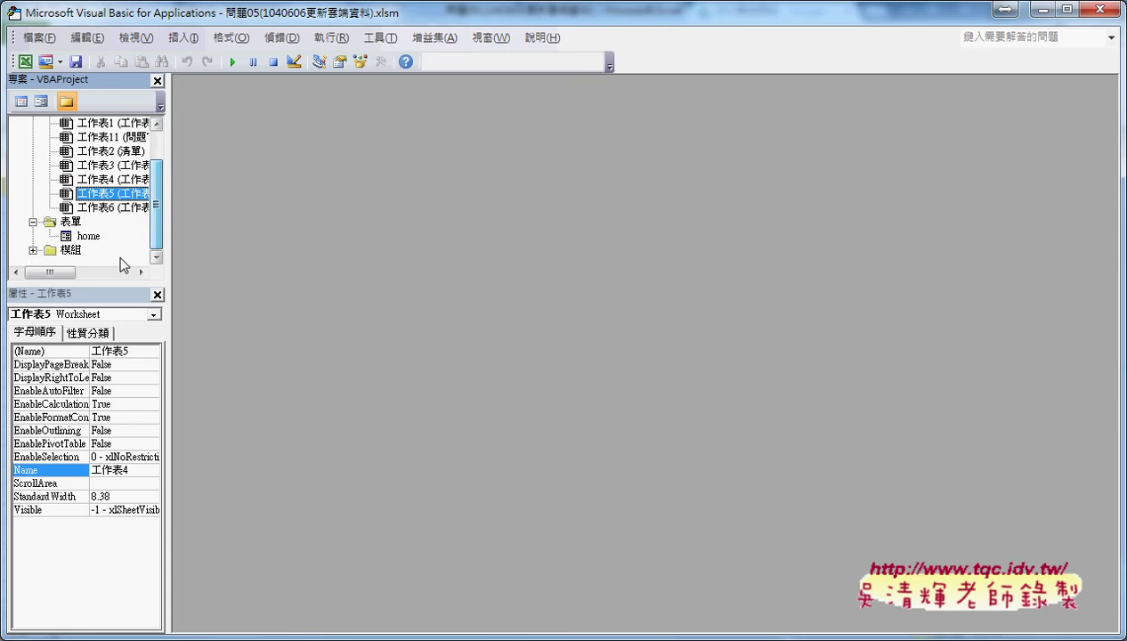
{"action": "left_click", "coordinate": [79, 253]}
{"action": "double_click", "coordinate": [78, 253]}
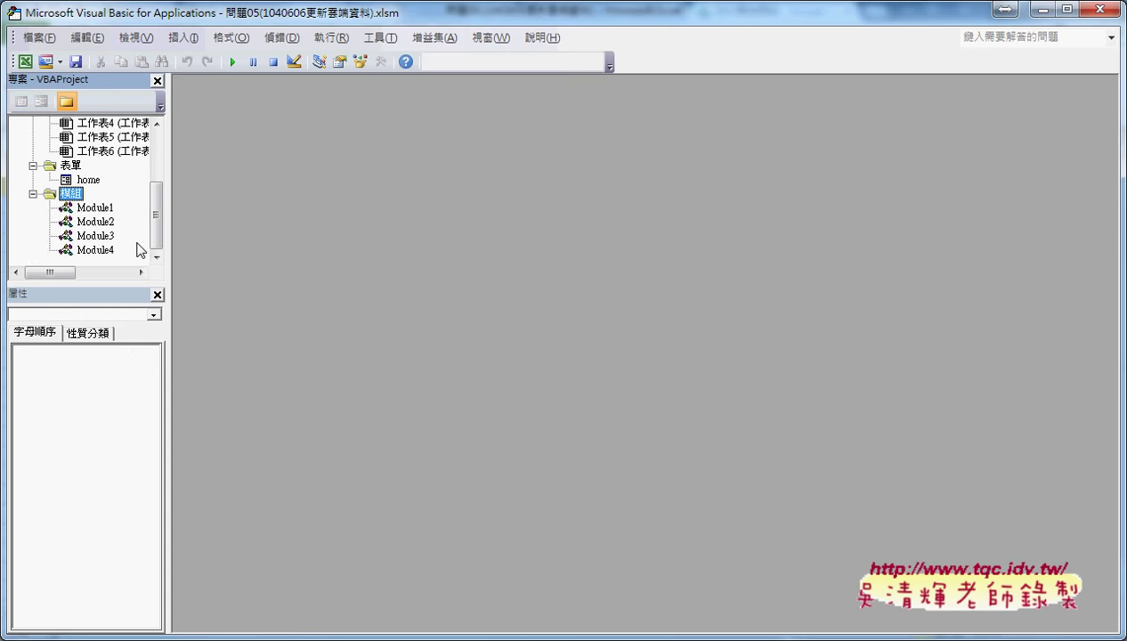
{"action": "left_click", "coordinate": [99, 251]}
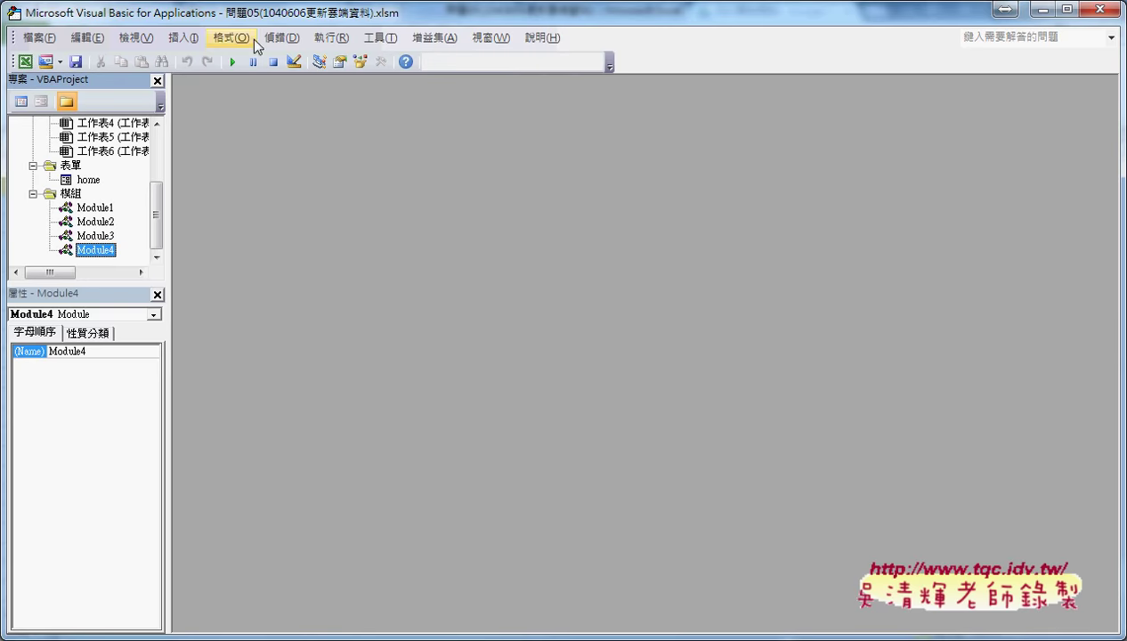
{"action": "double_click", "coordinate": [97, 251]}
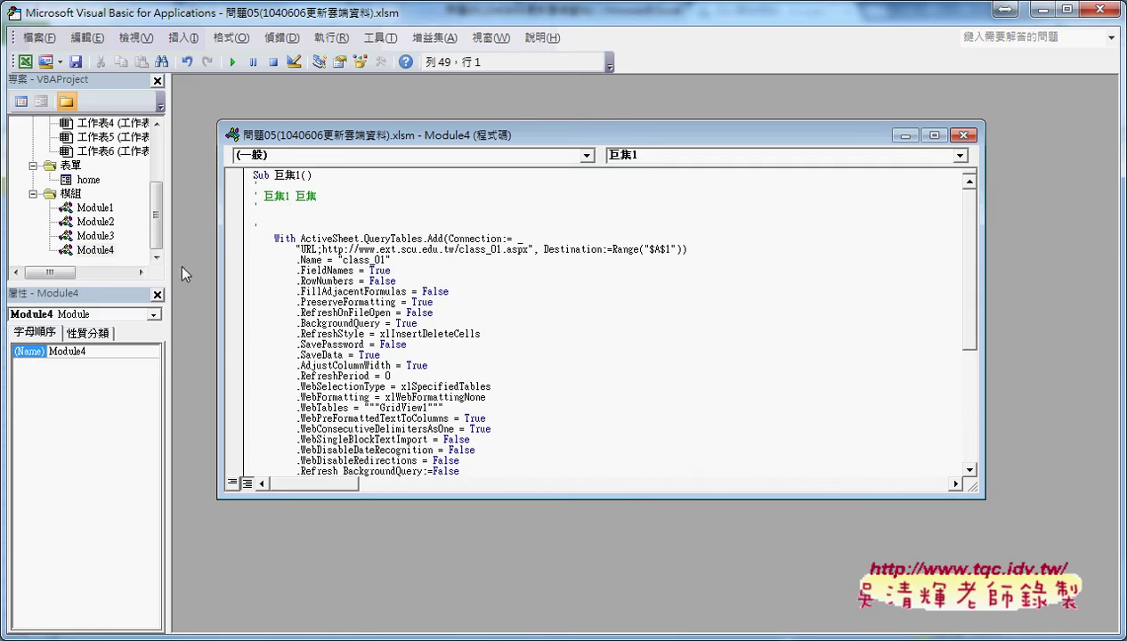
{"action": "double_click", "coordinate": [503, 134]}
{"action": "double_click", "coordinate": [230, 105]}
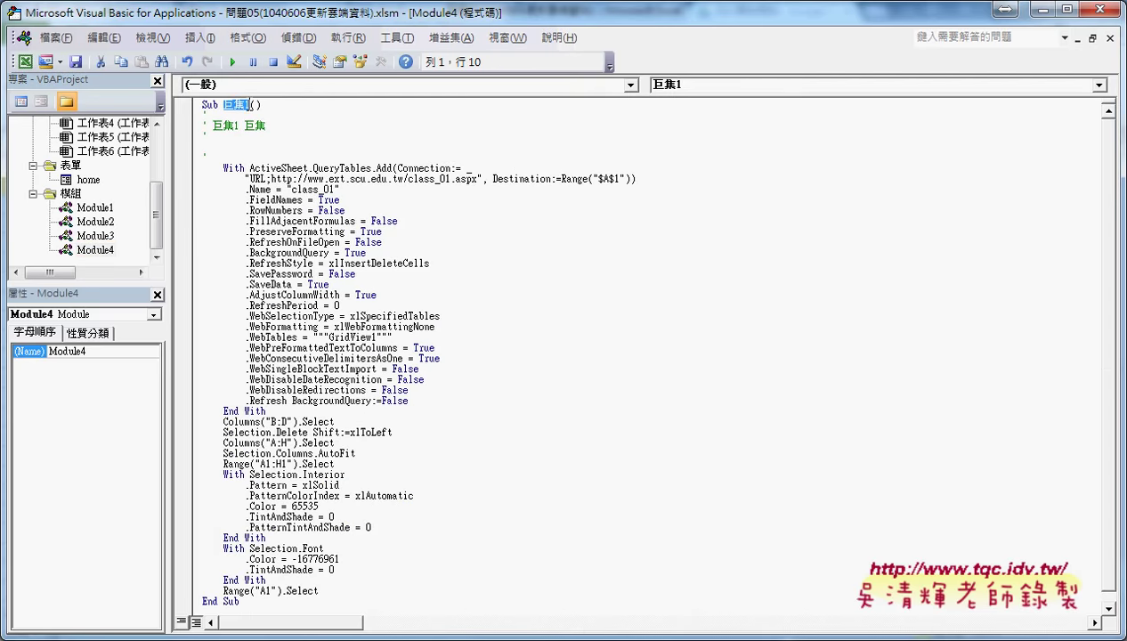
Delete the recorded comment lines under the Sub 巨集1 header
{"action": "scroll", "coordinate": [609, 251], "scroll_direction": "down", "scroll_amount": 1}
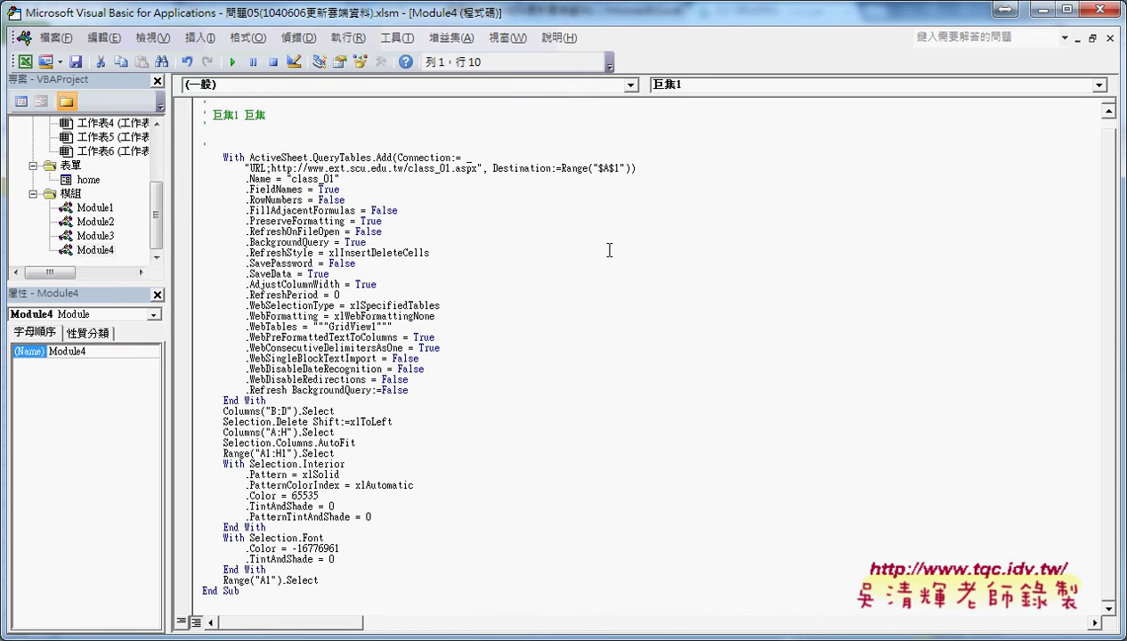
{"action": "left_click_drag", "start_coordinate": [207, 150], "coordinate": [203, 98]}
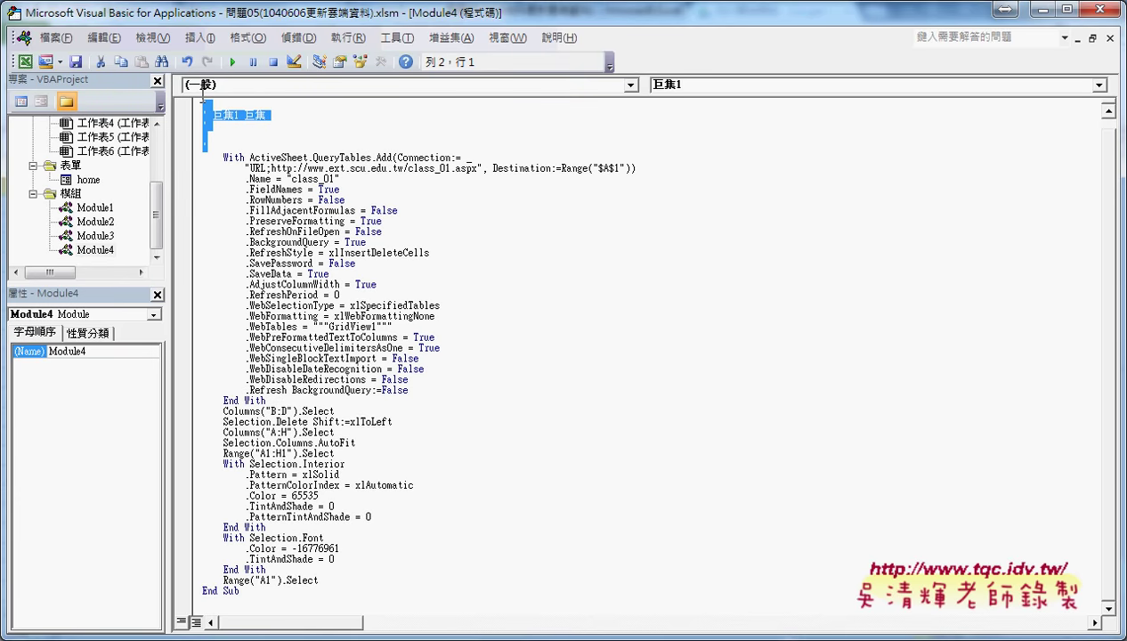
{"action": "scroll", "coordinate": [203, 98], "scroll_direction": "up", "scroll_amount": 1}
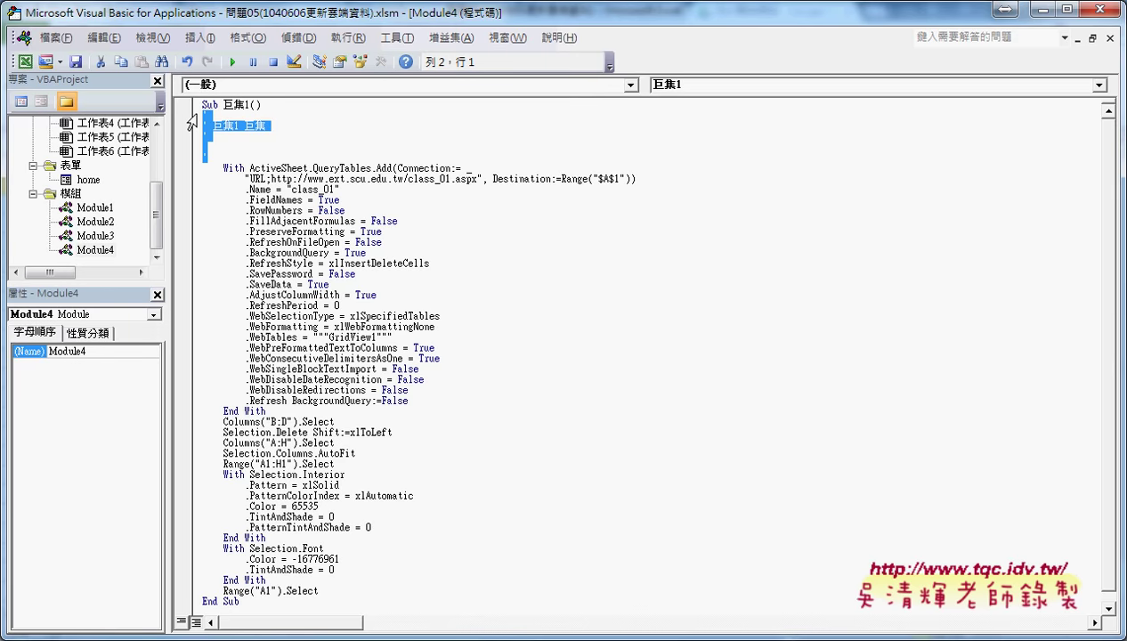
{"action": "key", "text": "Delete"}
{"action": "key", "text": "Tab"}
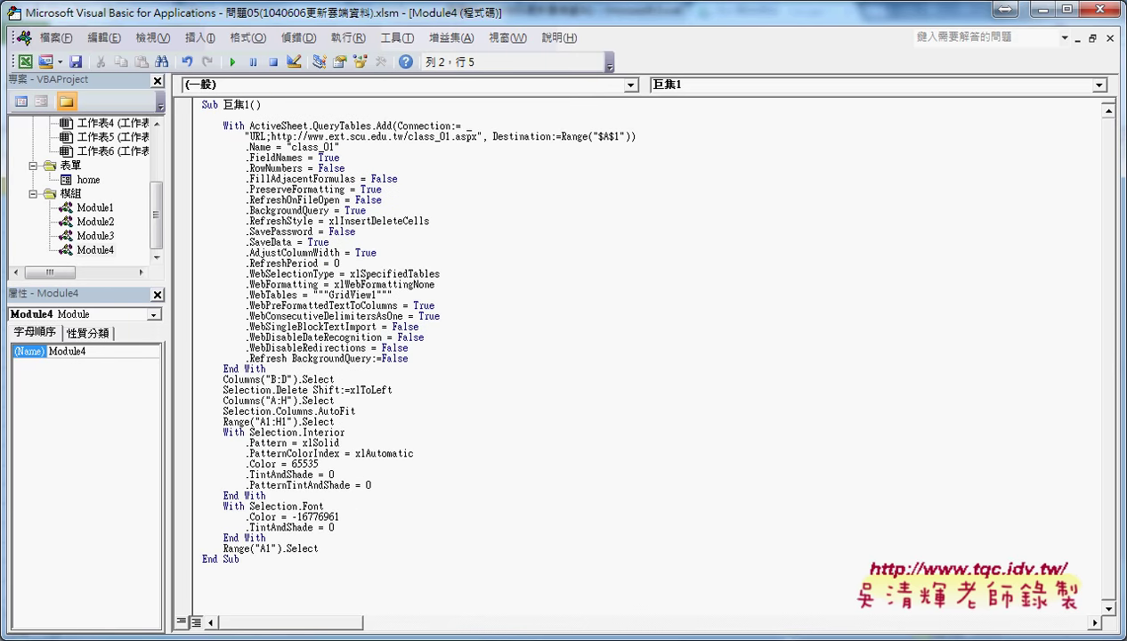
Rename the macro from 巨集1 to 從網頁下載資料 in the Sub line
{"action": "left_click_drag", "start_coordinate": [223, 104], "coordinate": [251, 104]}
{"action": "type", "text": "方"}
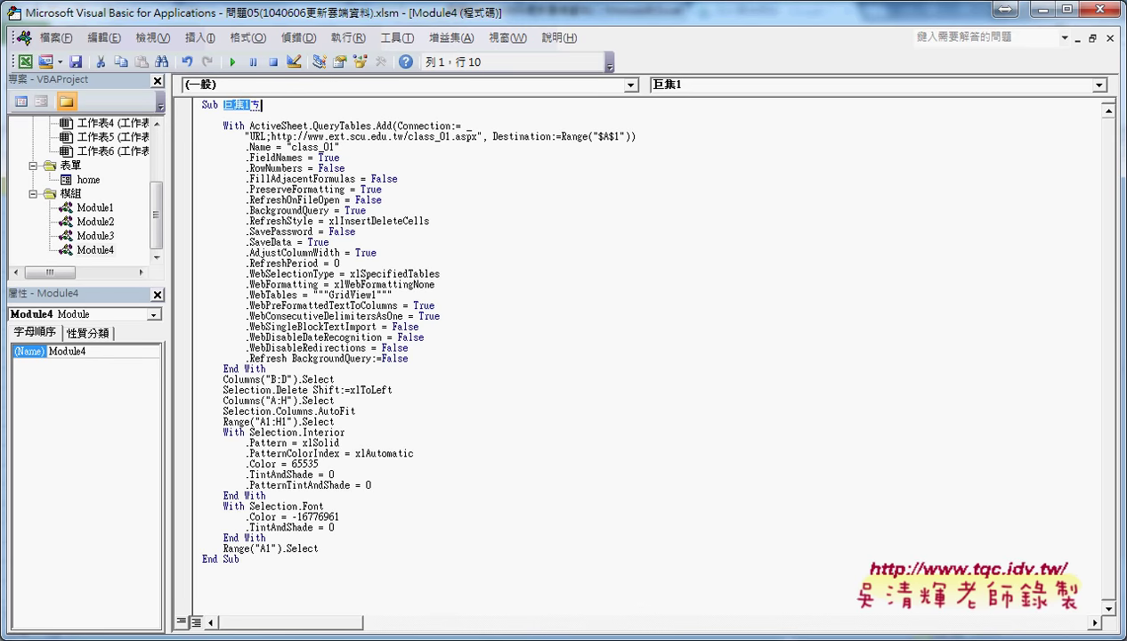
{"action": "type", "text": "ㄨ"}
{"action": "type", "text": "服"}
{"action": "type", "text": "ㄨㄤ"}
{"action": "type", "text": "網頁下載"}
{"action": "type", "text": "資料"}
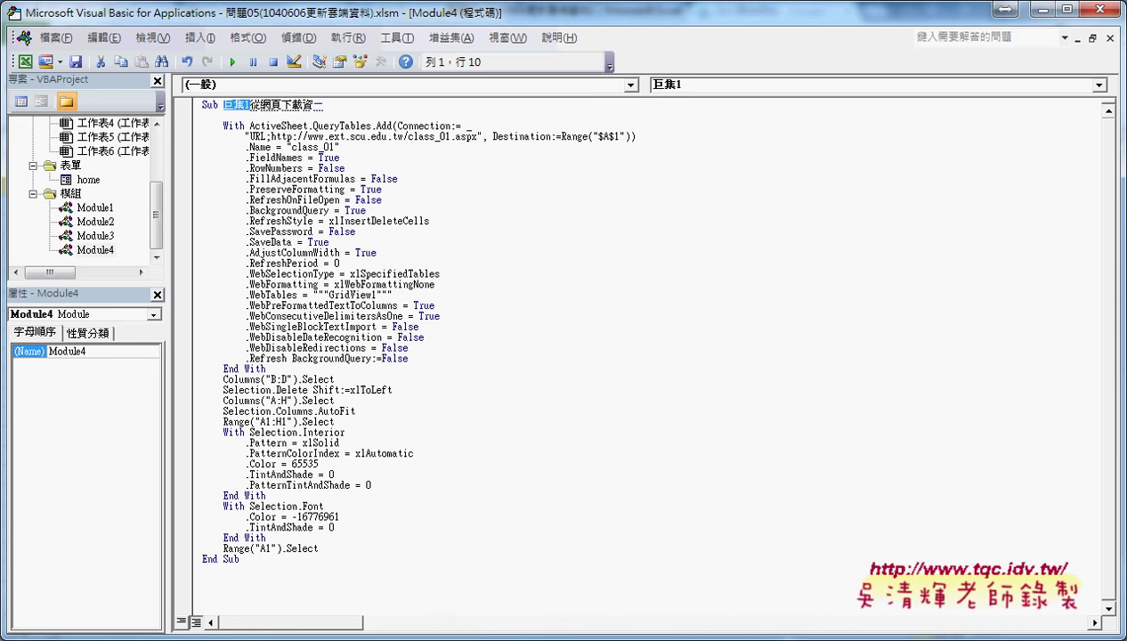
{"action": "key", "text": "Return"}
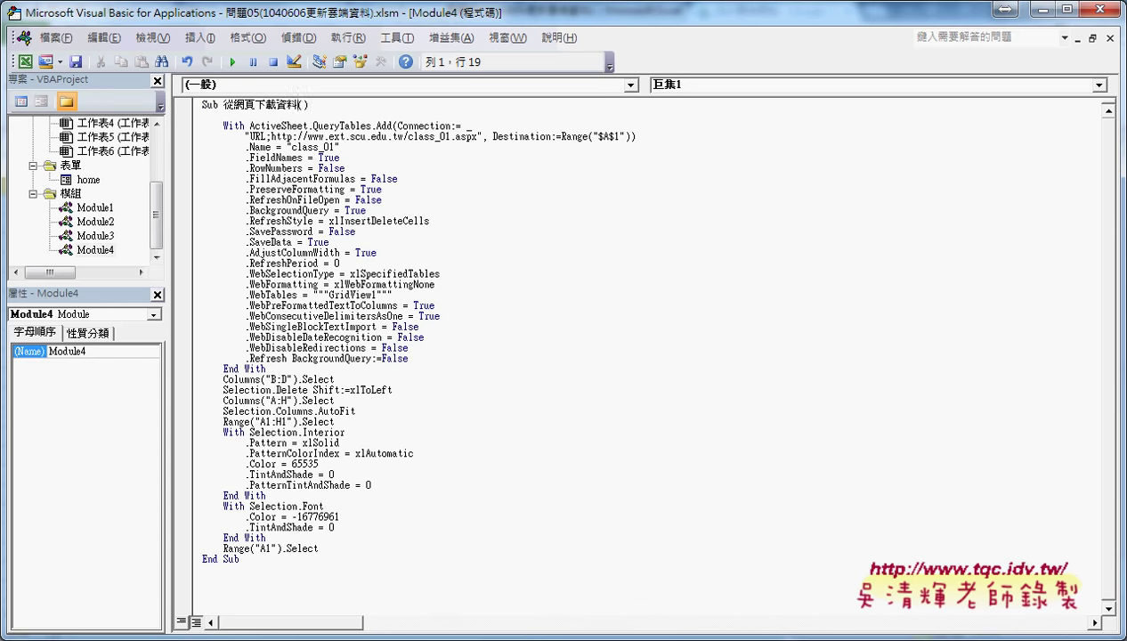
{"action": "left_click", "coordinate": [269, 114]}
Label the web-query block with comment '1. and start a new comment line after End With
{"action": "type", "text": "'"}
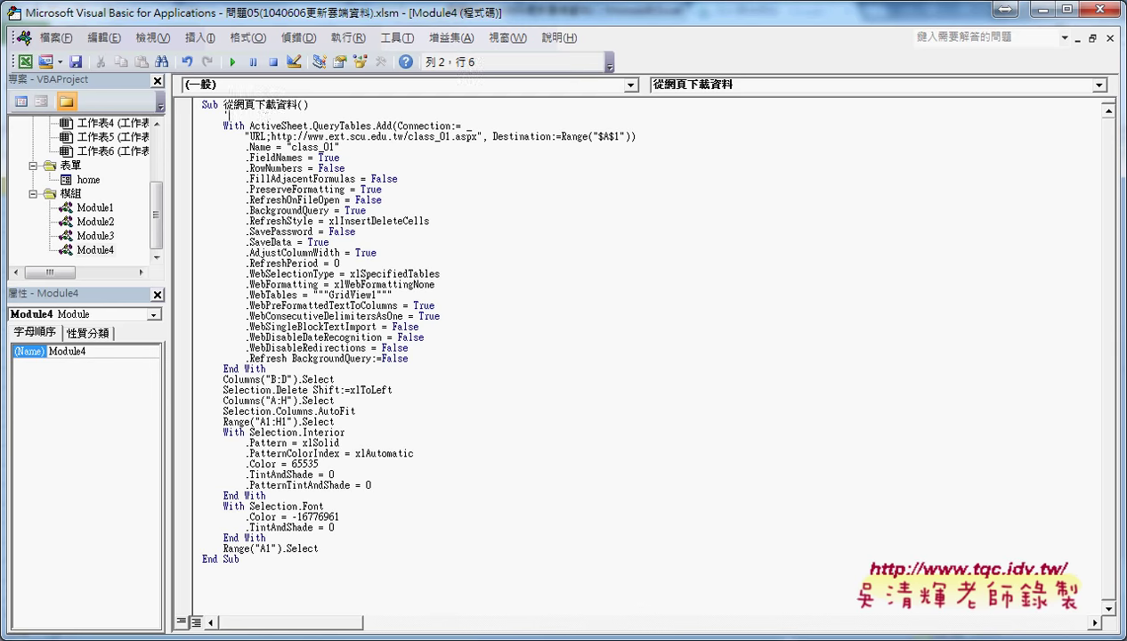
{"action": "type", "text": "1."}
{"action": "left_click_drag", "start_coordinate": [265, 116], "coordinate": [310, 359]}
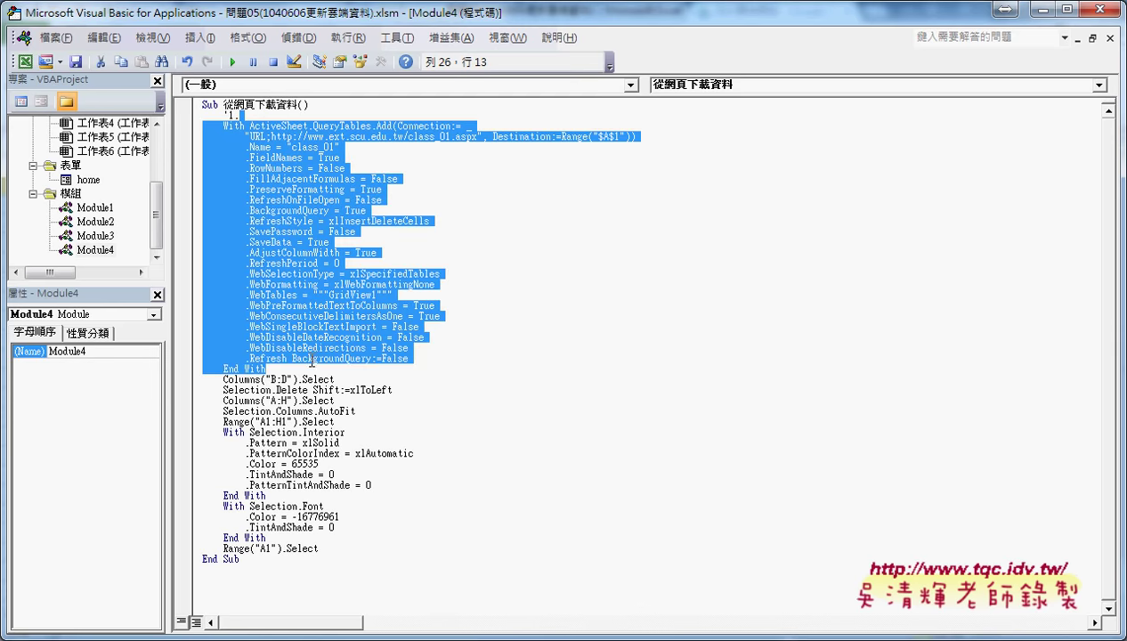
{"action": "left_click", "coordinate": [312, 367]}
{"action": "key", "text": "Return"}
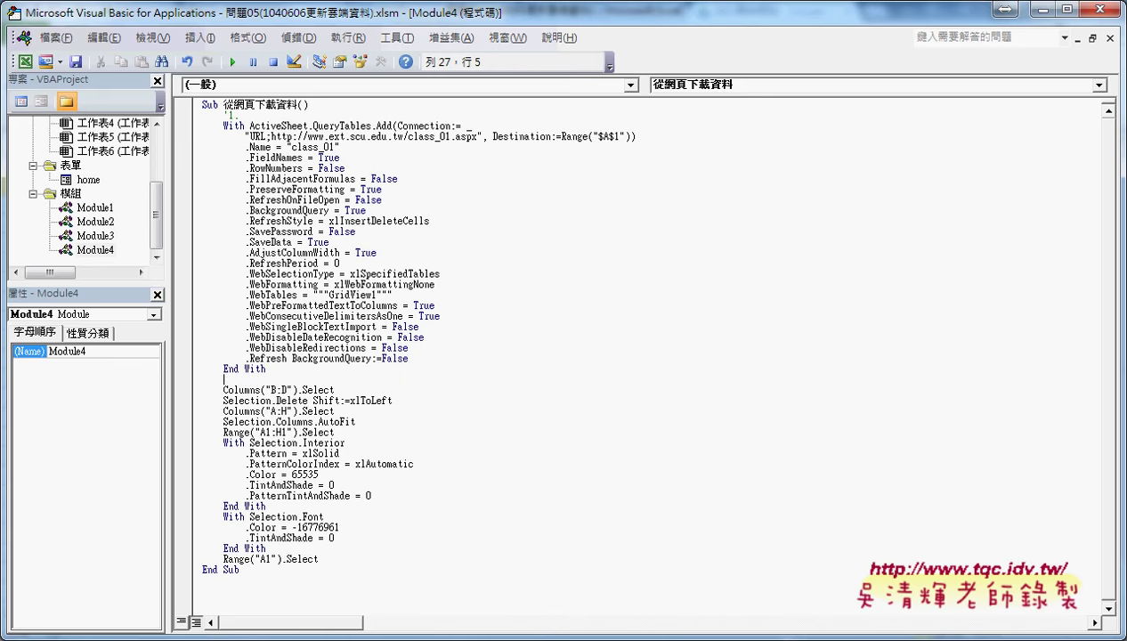
{"action": "type", "text": "'"}
Point out the query's source URL, its $A$1 Range destination, and the .WebTables GridView1 setting
{"action": "left_click", "coordinate": [271, 137]}
{"action": "mouse_move", "coordinate": [272, 137]}
{"action": "left_mouse_down"}
{"action": "mouse_move", "coordinate": [509, 145]}
{"action": "mouse_move", "coordinate": [478, 136]}
{"action": "left_mouse_up"}
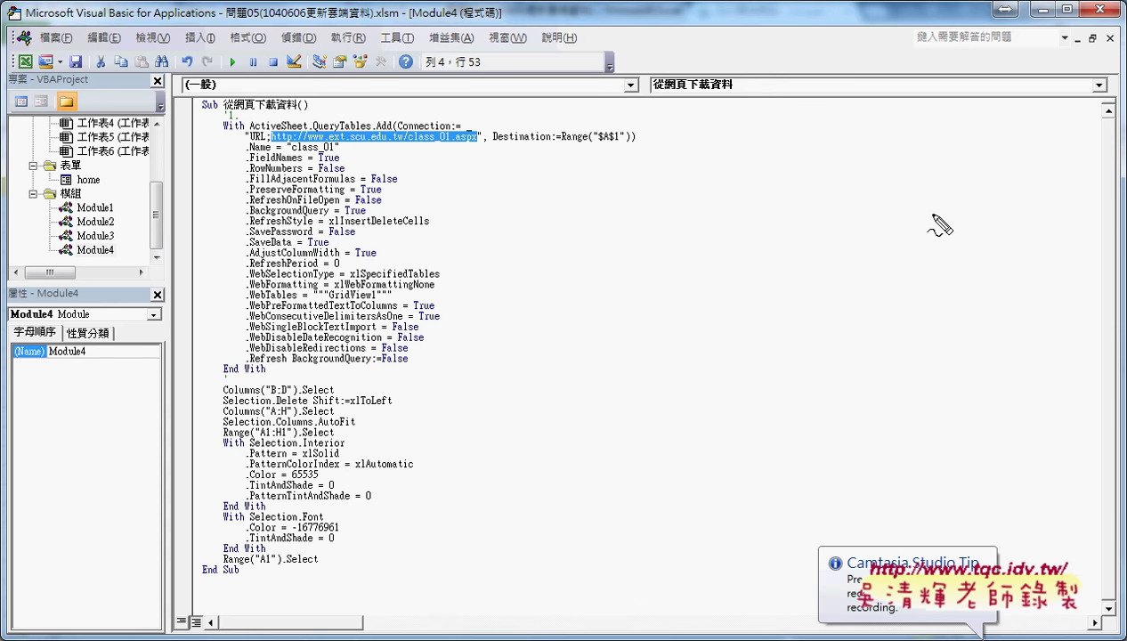
{"action": "mouse_move", "coordinate": [478, 145]}
{"action": "left_mouse_down"}
{"action": "mouse_move", "coordinate": [278, 143]}
{"action": "mouse_move", "coordinate": [481, 149]}
{"action": "left_mouse_up"}
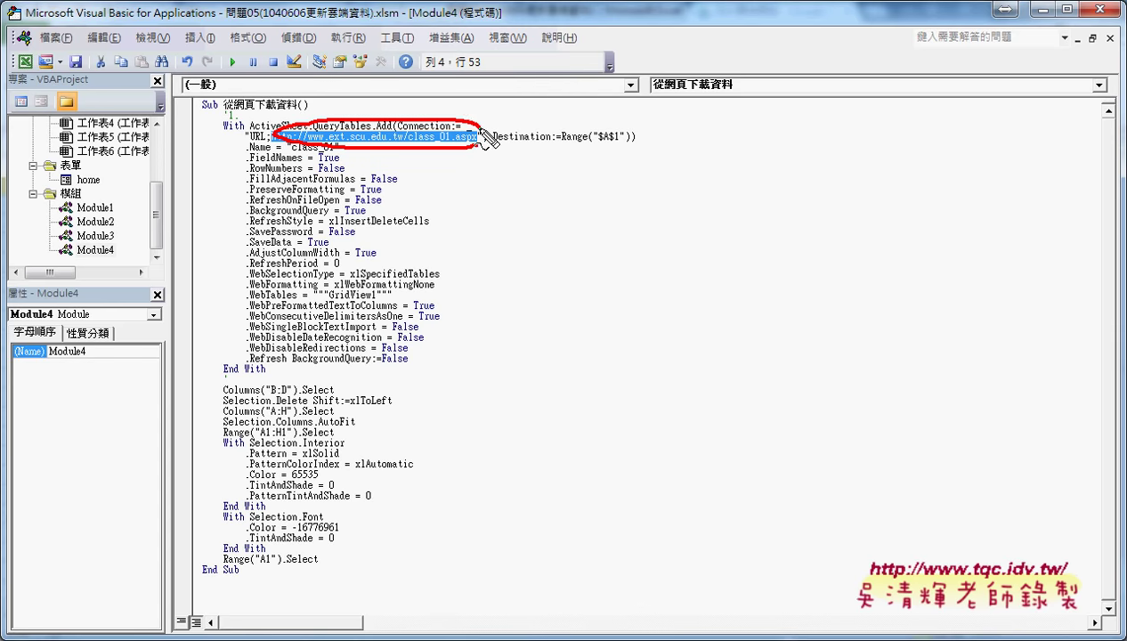
{"action": "mouse_move", "coordinate": [561, 89]}
{"action": "left_mouse_down"}
{"action": "mouse_move", "coordinate": [491, 109]}
{"action": "mouse_move", "coordinate": [495, 127]}
{"action": "left_mouse_up"}
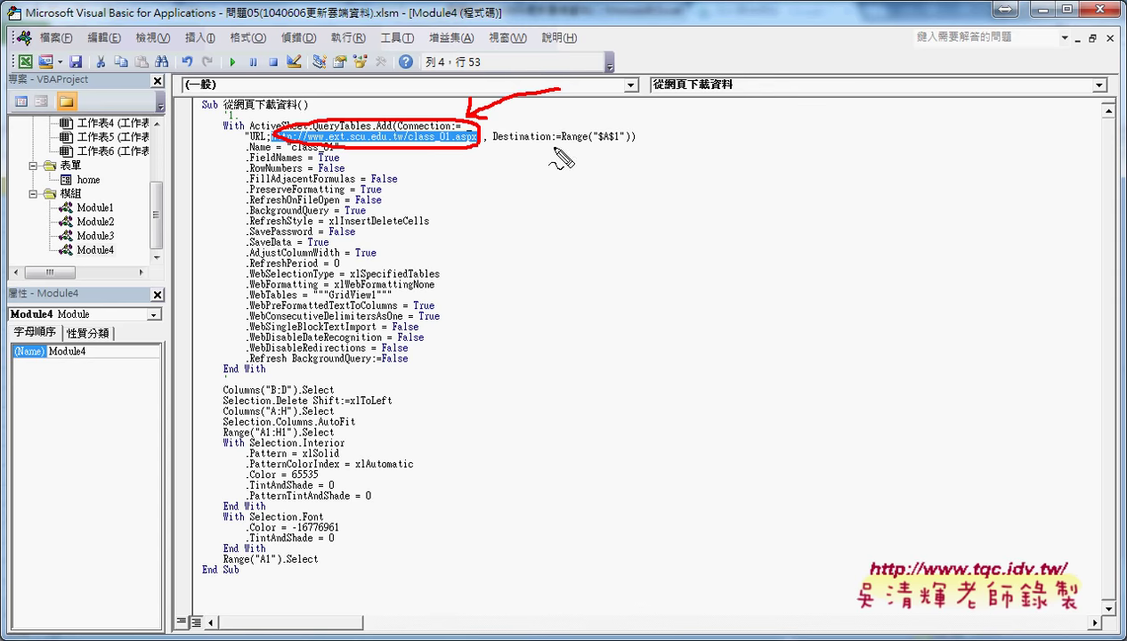
{"action": "left_click_drag", "start_coordinate": [564, 143], "coordinate": [620, 140]}
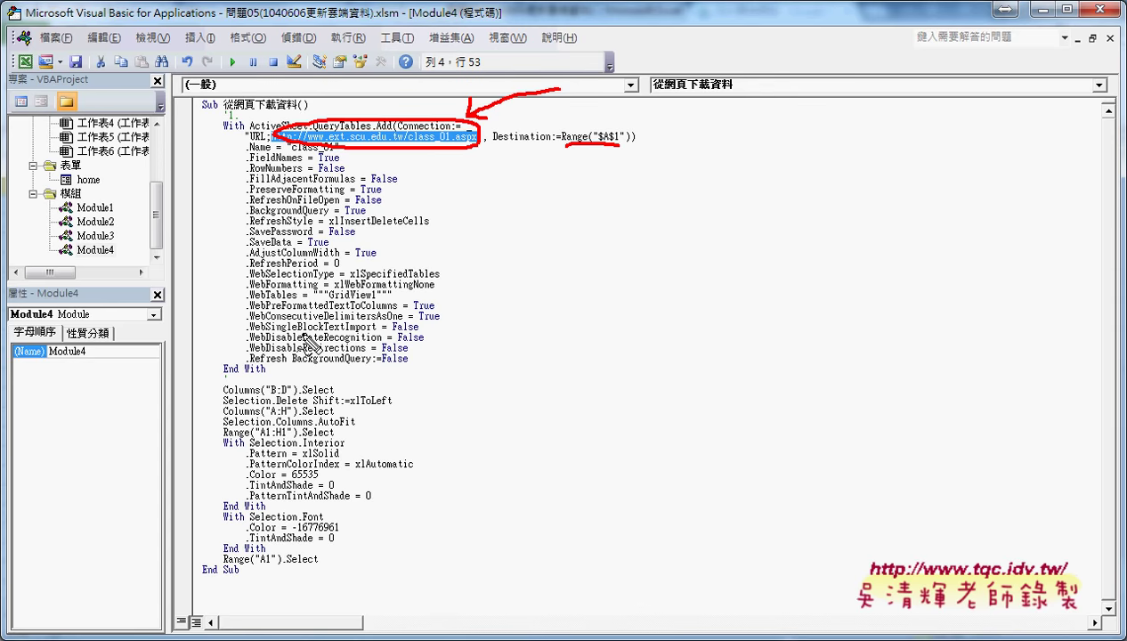
{"action": "key", "text": "Escape"}
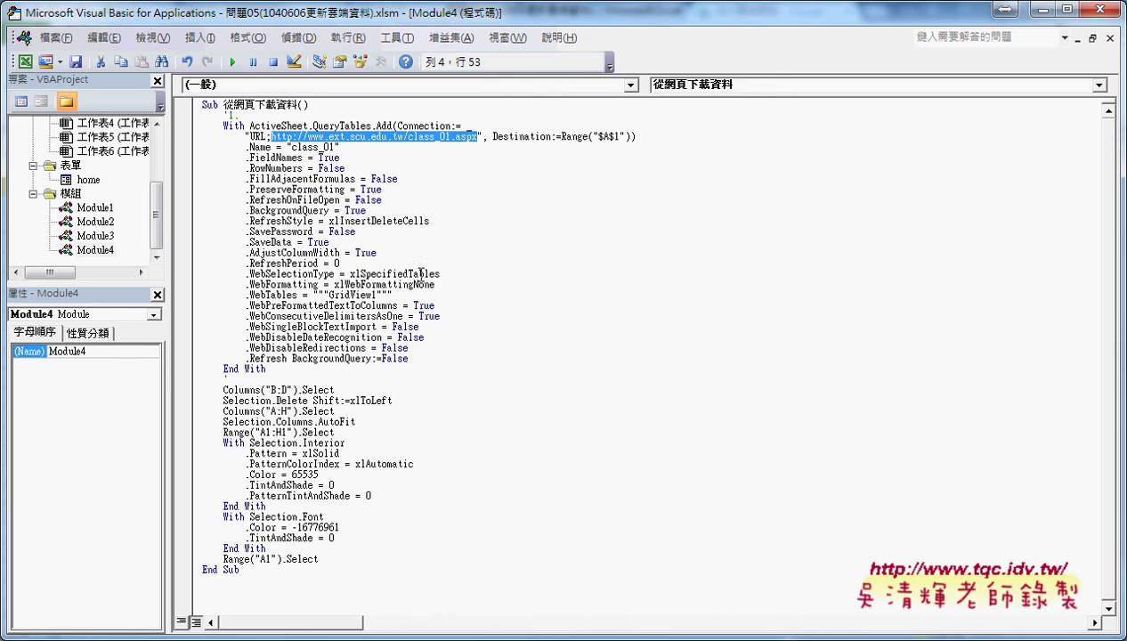
{"action": "left_click", "coordinate": [374, 294]}
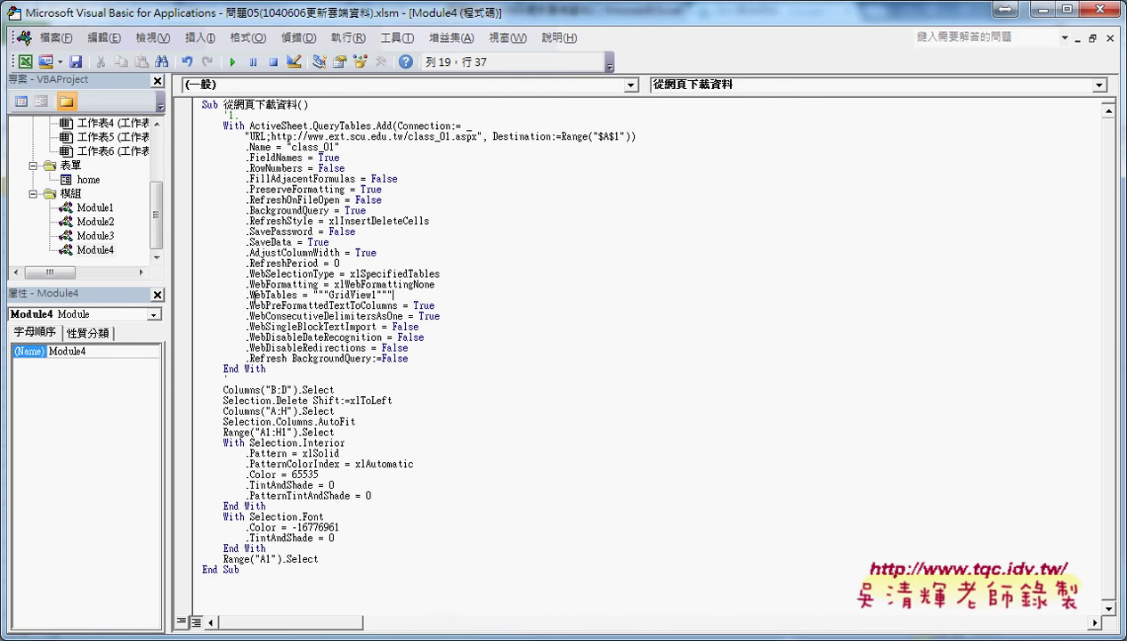
{"action": "left_click_drag", "start_coordinate": [246, 294], "coordinate": [298, 294]}
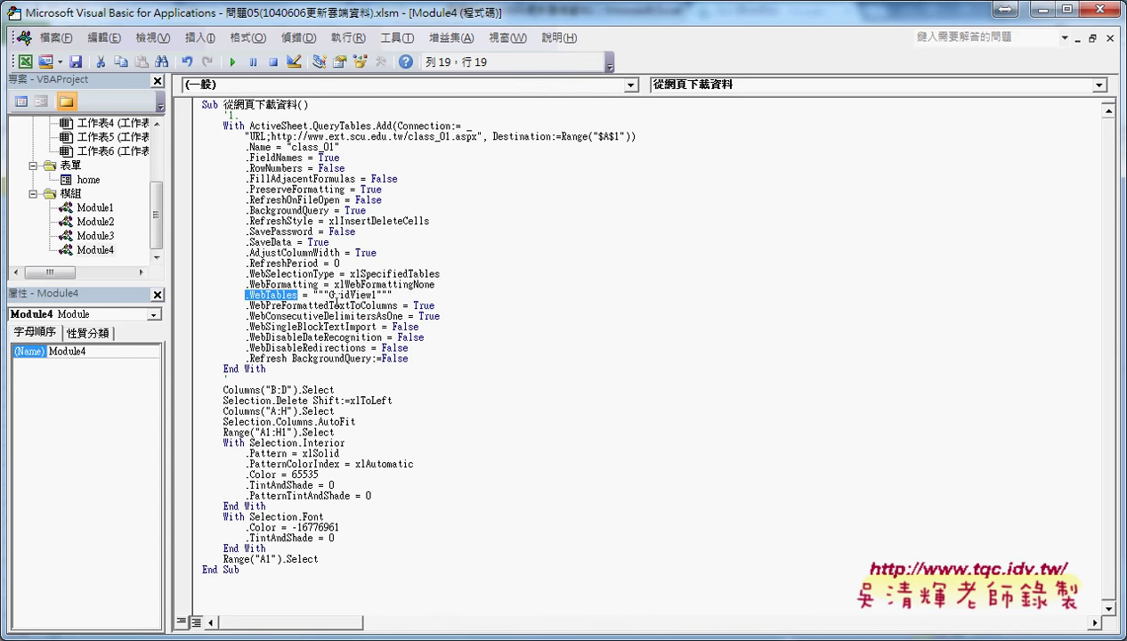
{"action": "left_click_drag", "start_coordinate": [328, 295], "coordinate": [376, 295]}
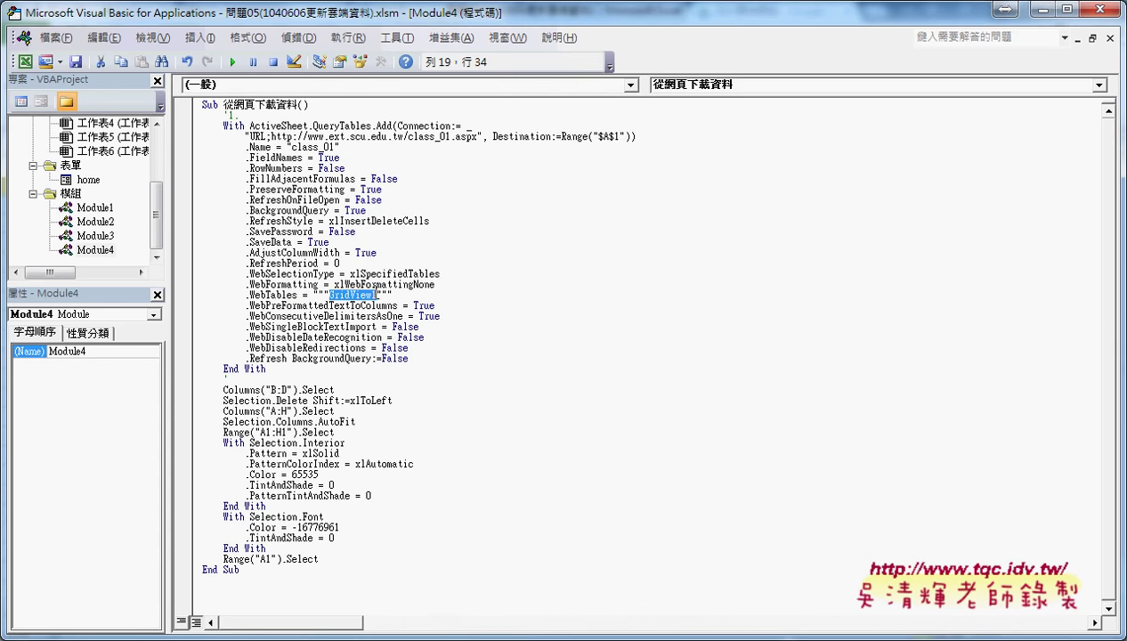
Mark the column cleanup as '2. and add a '3. comment after Selection.Columns.AutoFit
{"action": "left_click", "coordinate": [356, 379]}
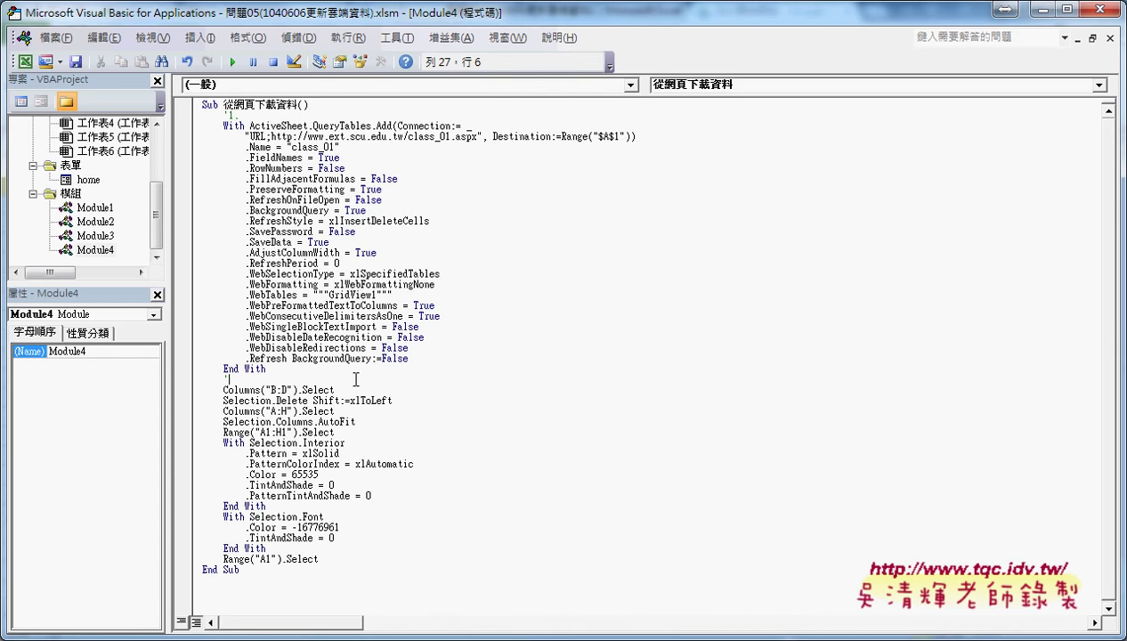
{"action": "type", "text": "2."}
{"action": "left_click_drag", "start_coordinate": [335, 390], "coordinate": [223, 391]}
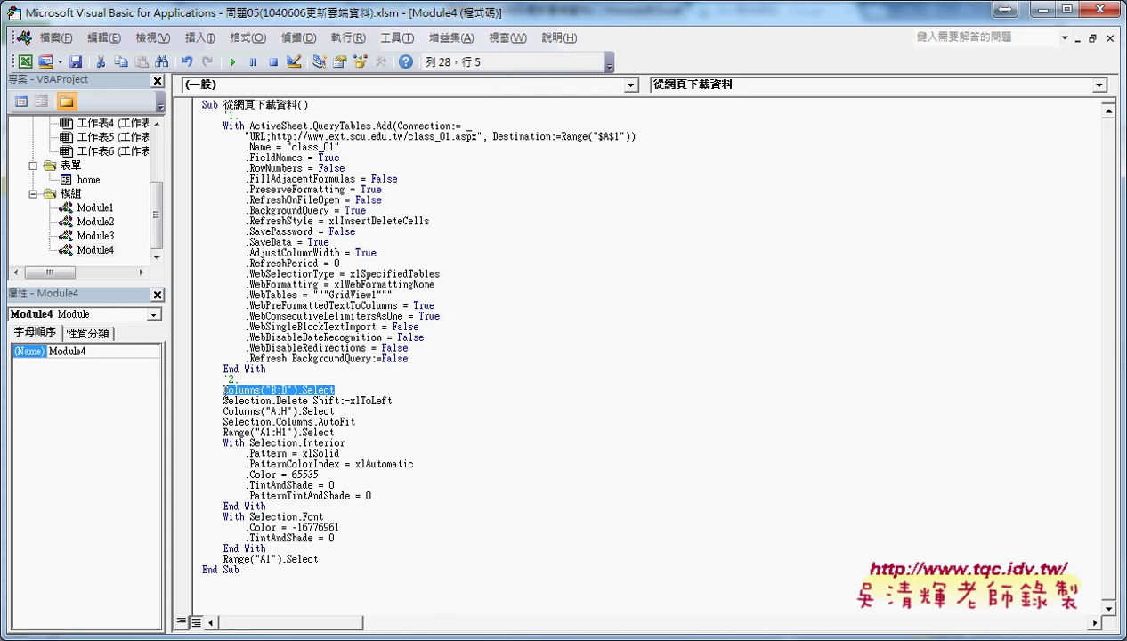
{"action": "left_click", "coordinate": [364, 421]}
{"action": "key", "text": "Return"}
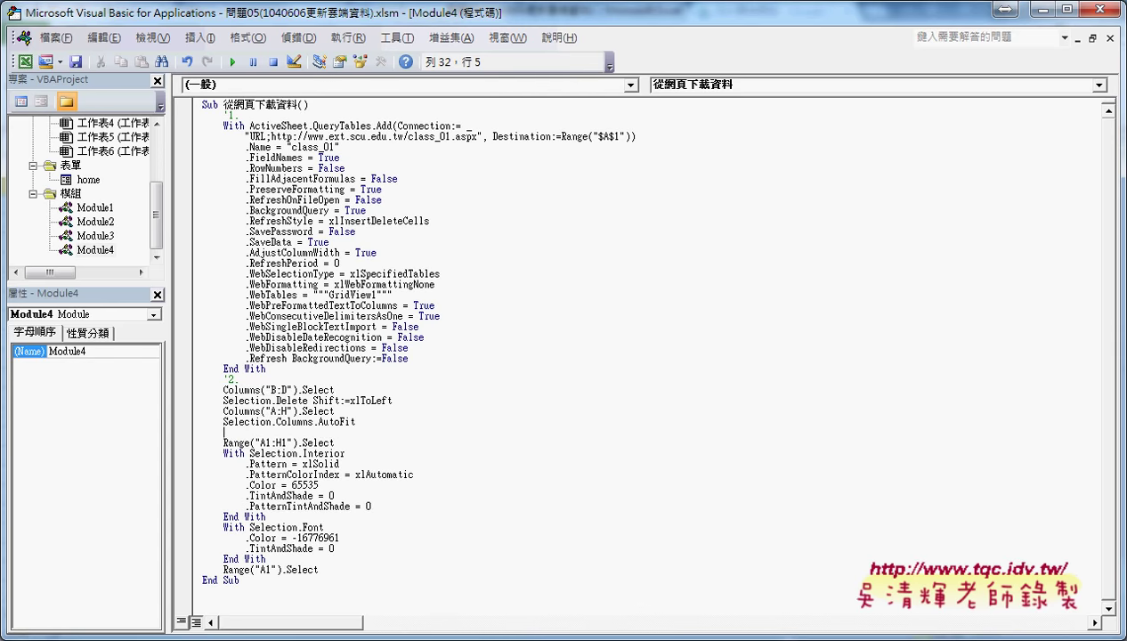
{"action": "type", "text": "'3."}
Add a '4. comment line before the final Range("A1").Select statement
{"action": "left_click", "coordinate": [277, 559]}
{"action": "key", "text": "Return"}
{"action": "type", "text": "'"}
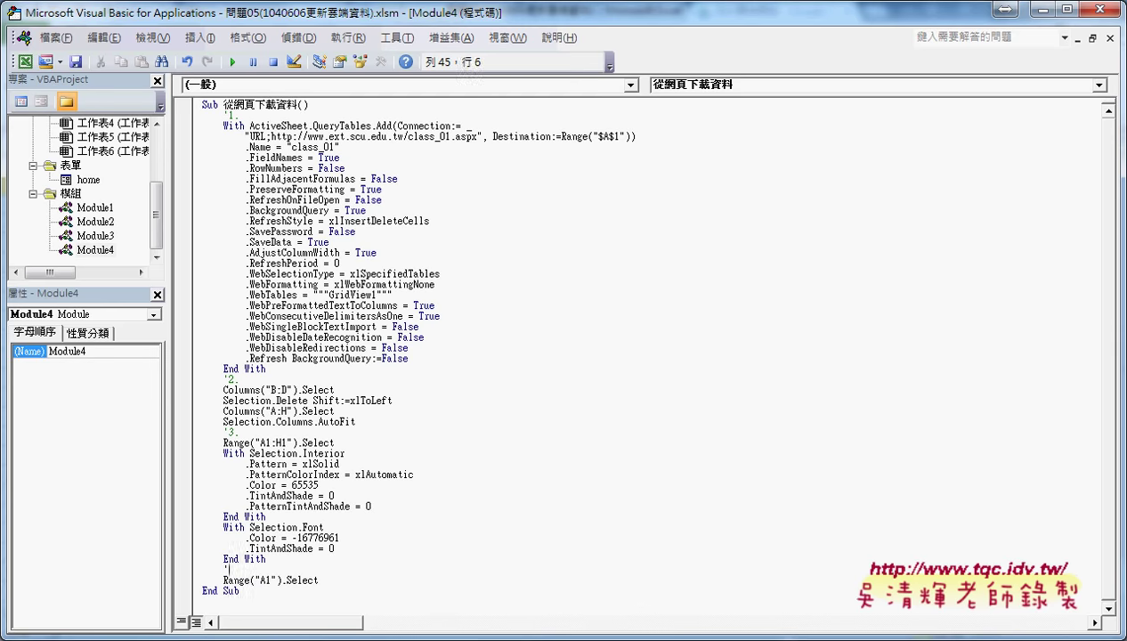
{"action": "type", "text": "4."}
{"action": "left_click_drag", "start_coordinate": [329, 579], "coordinate": [223, 579]}
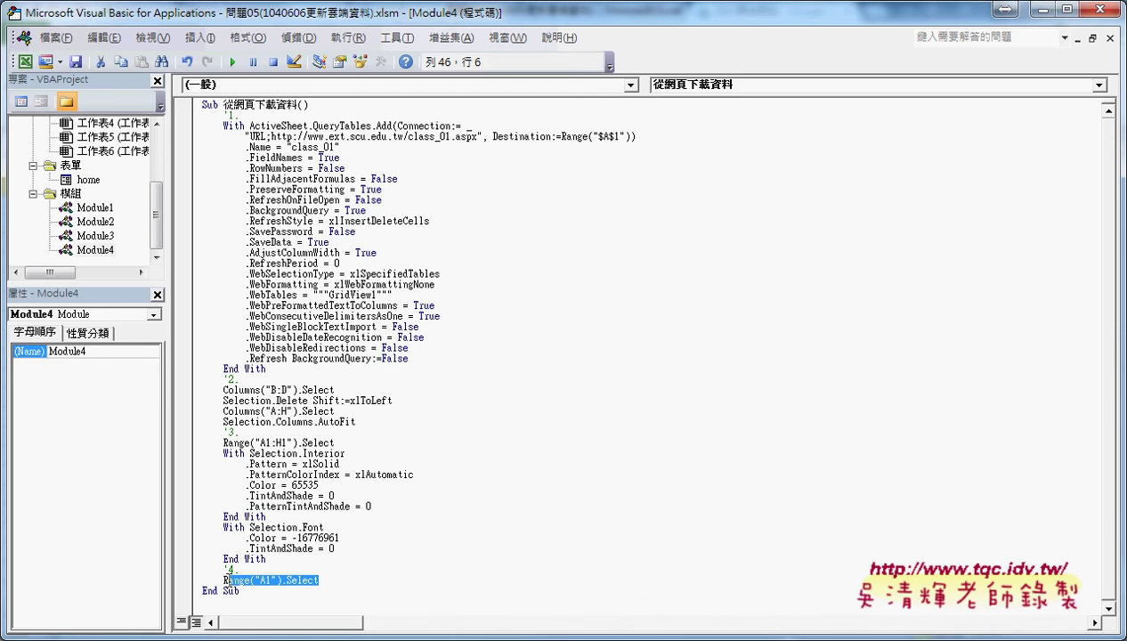
{"action": "left_click", "coordinate": [263, 117]}
{"action": "left_click", "coordinate": [247, 431]}
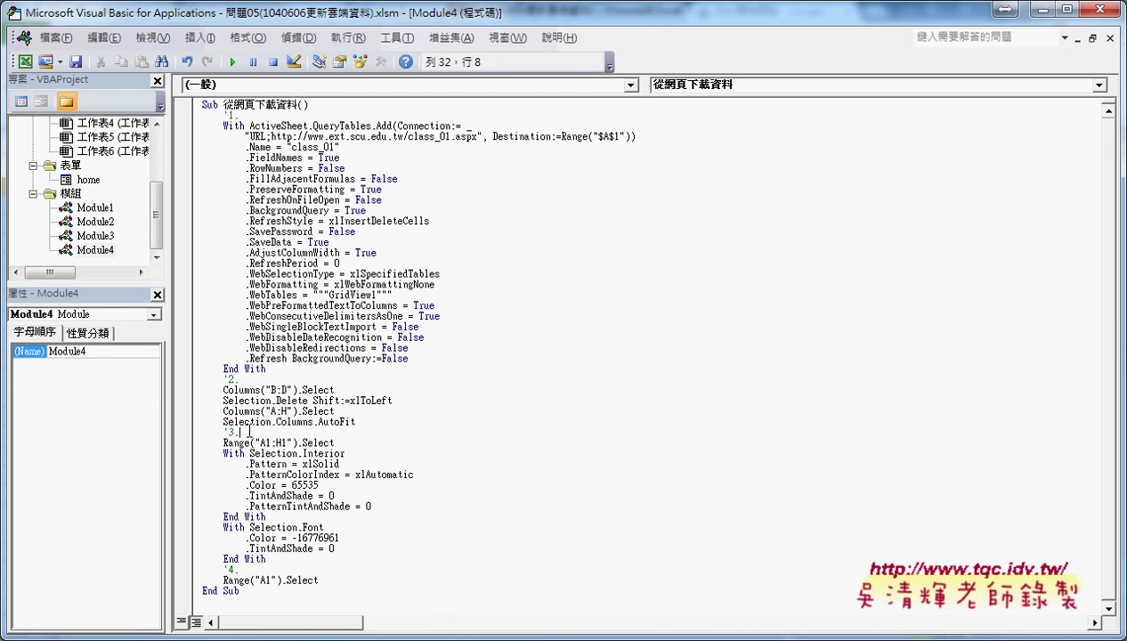
{"action": "left_click", "coordinate": [256, 568]}
{"action": "double_click", "coordinate": [274, 136]}
{"action": "left_click_drag", "start_coordinate": [285, 135], "coordinate": [480, 136]}
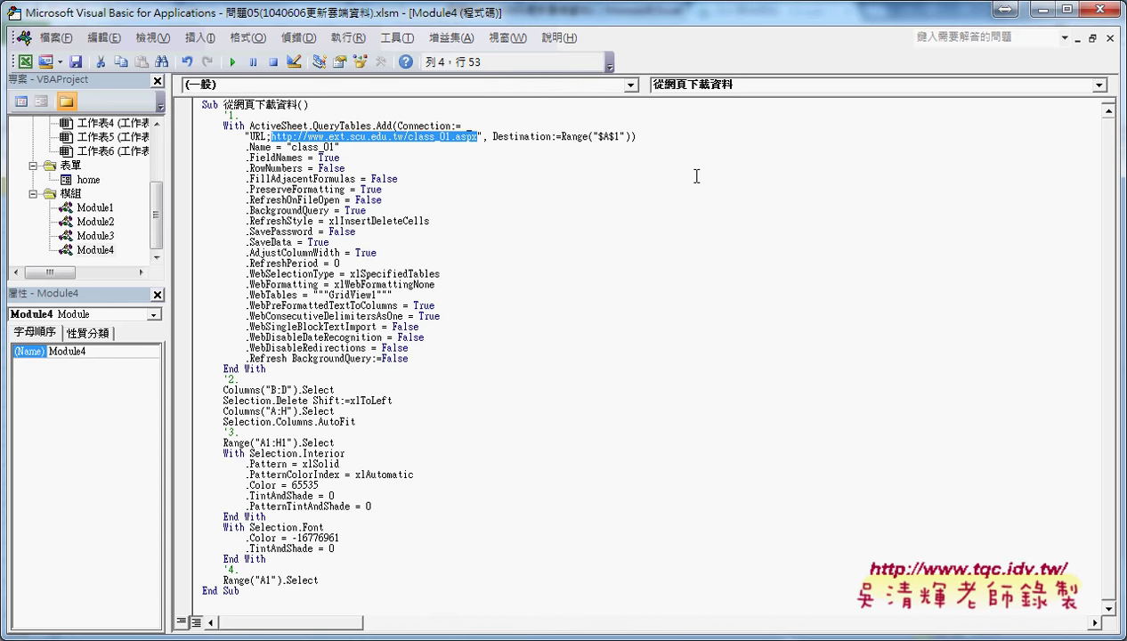
{"action": "left_click", "coordinate": [1022, 10]}
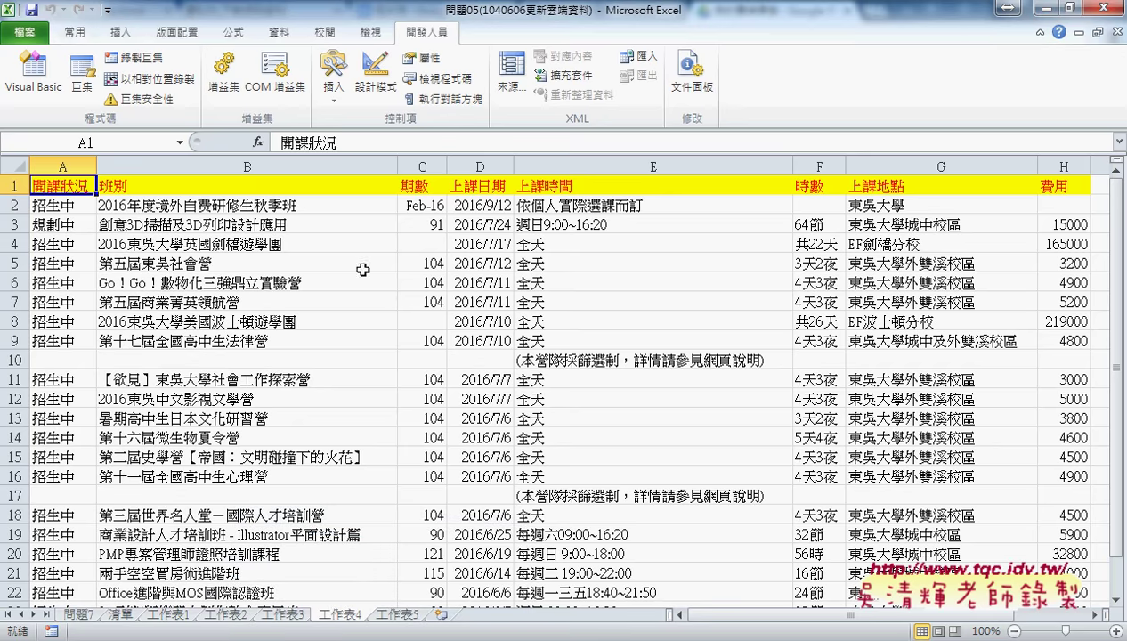
Insert the new worksheet 工作表6 and switch to the 資料 (Data) ribbon
{"action": "left_click", "coordinate": [438, 614]}
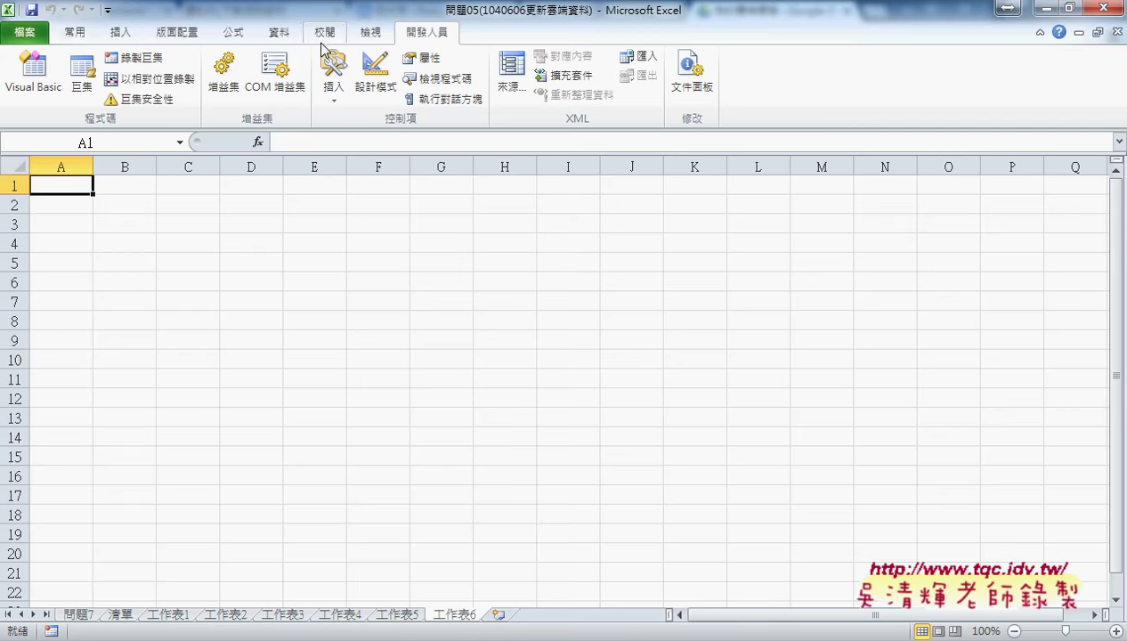
{"action": "left_click", "coordinate": [290, 36]}
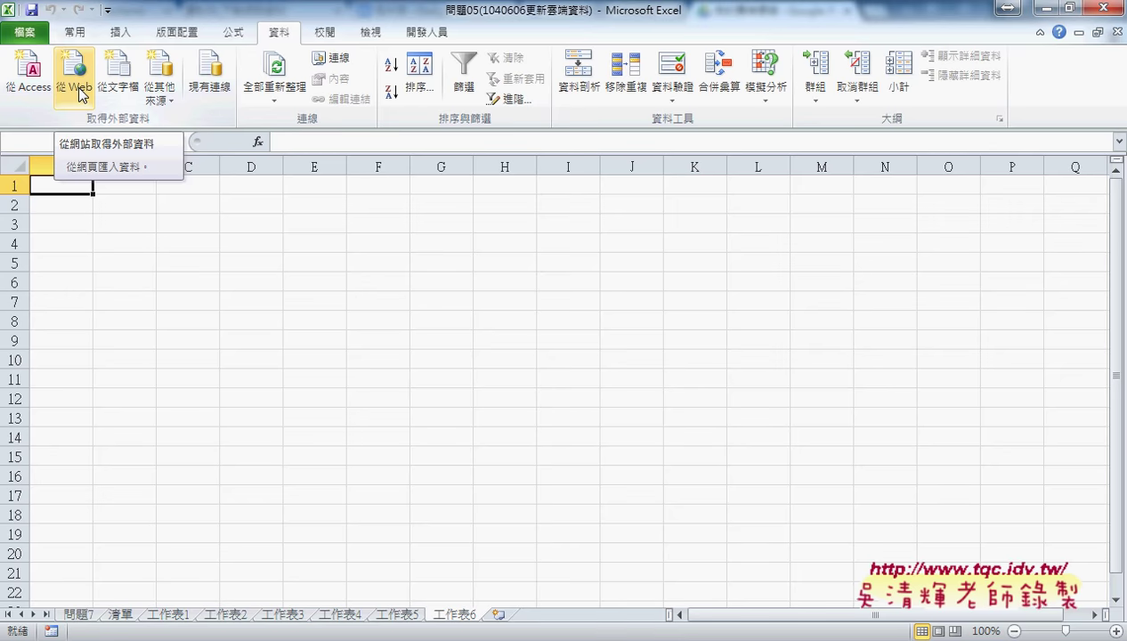
{"action": "left_click", "coordinate": [79, 94]}
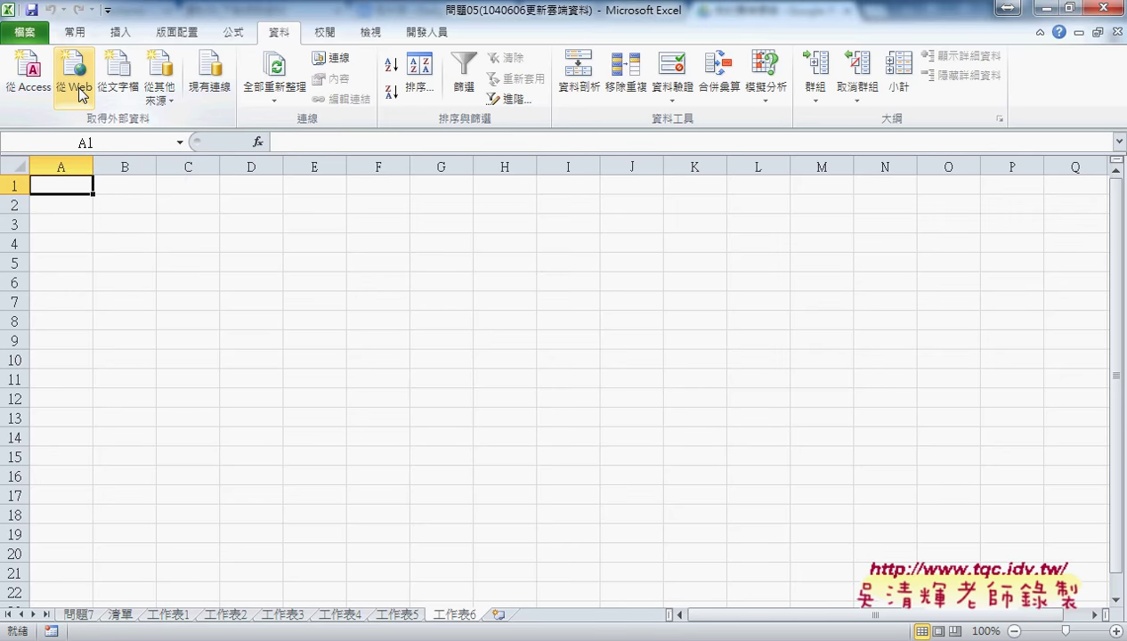